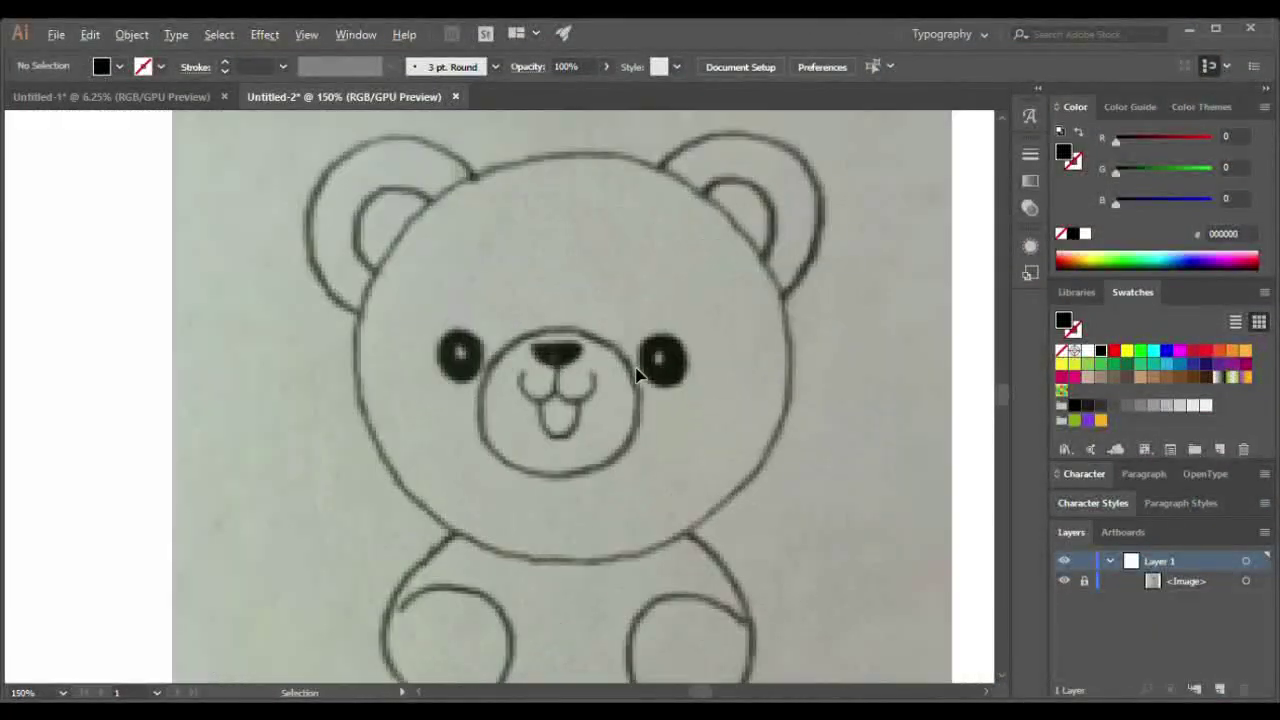
Step: Draw black ellipses over both eyes, each with a small white highlight ellipse inside
key("ctrl+plus")
key("ctrl+plus")
key("l")
left_click_drag(405, 335, 498, 438)
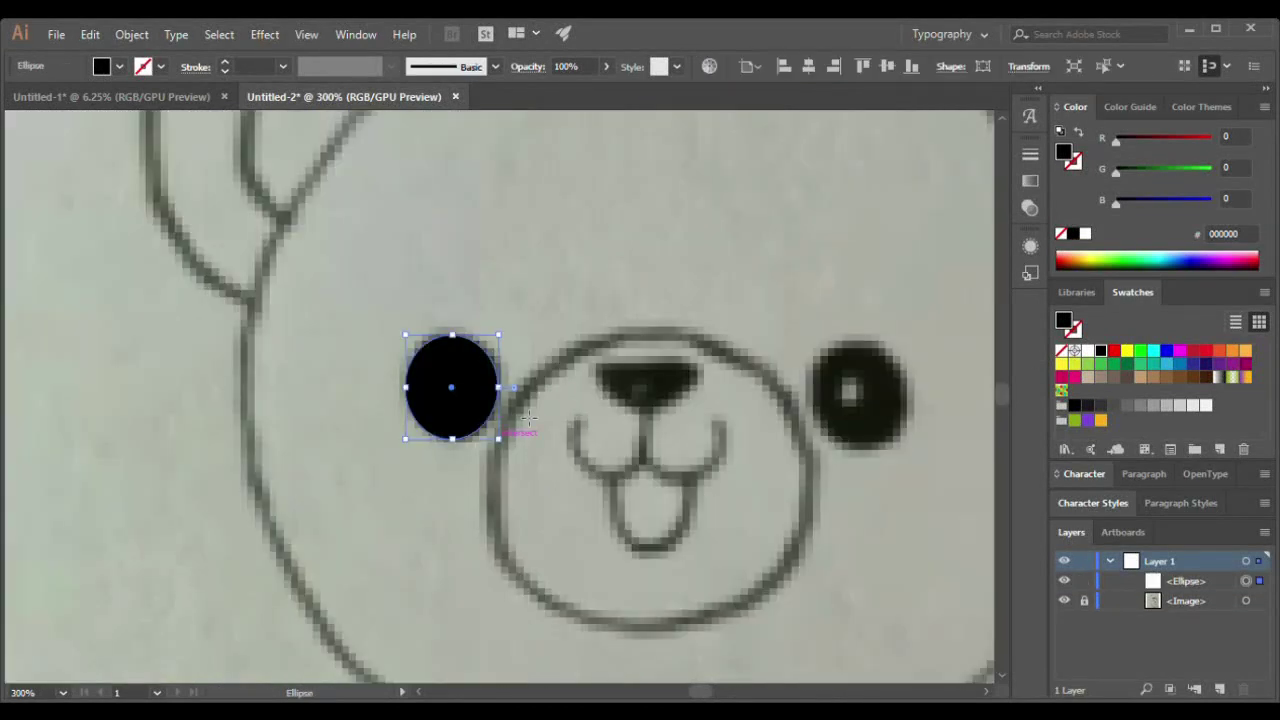
left_click_drag(918, 455, 918, 455)
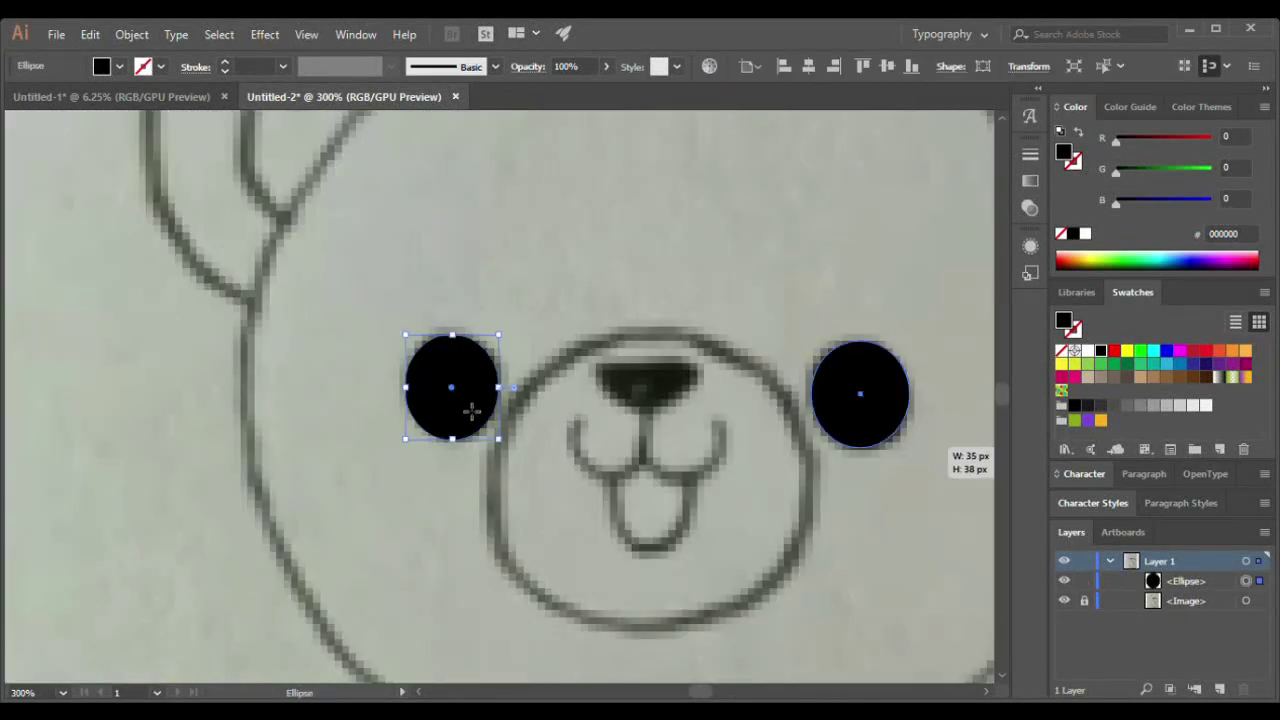
left_click_drag(440, 365, 465, 403)
left_click_drag(881, 400, 881, 400)
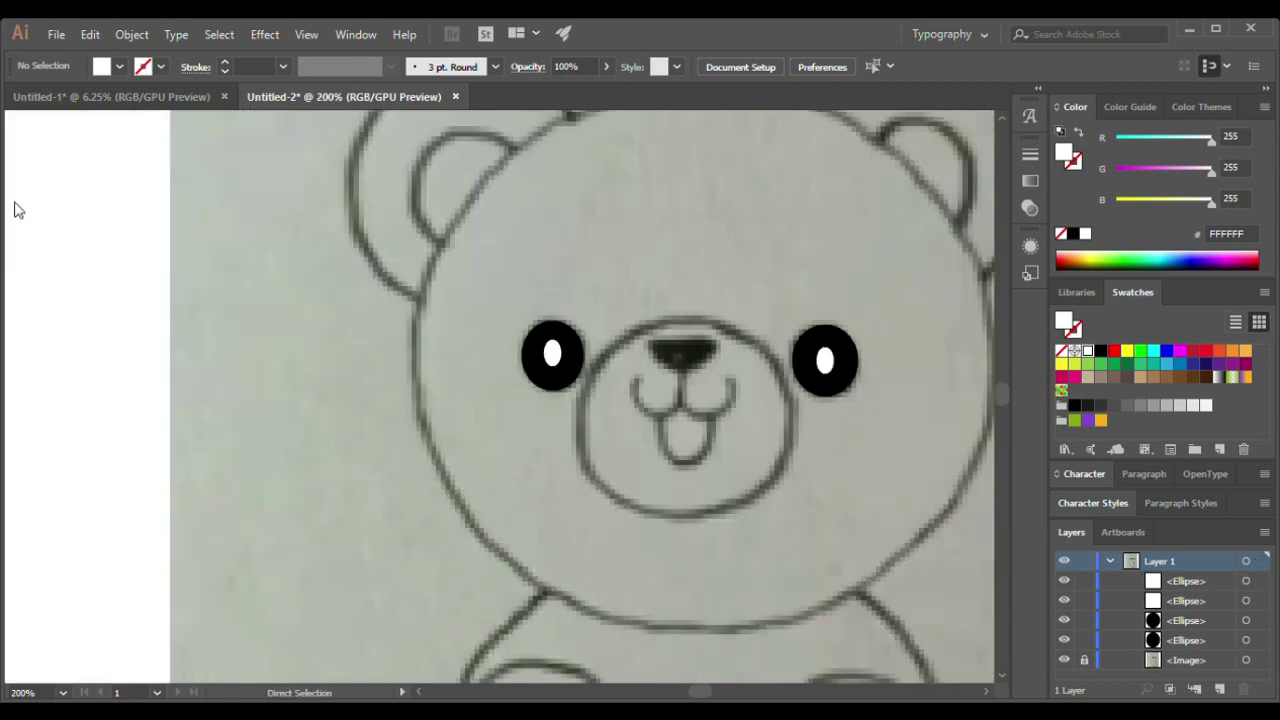
Step: Trace the bear's nose as a solid black shape
left_click(767, 370)
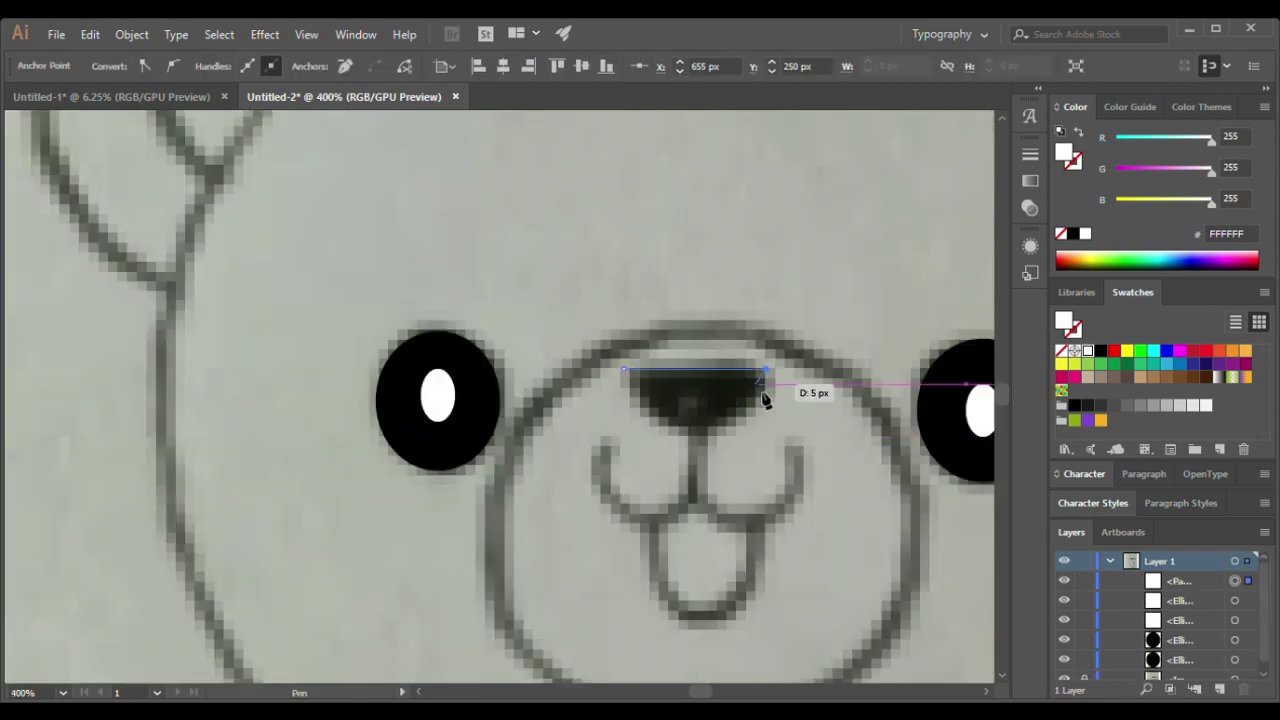
left_click(707, 428)
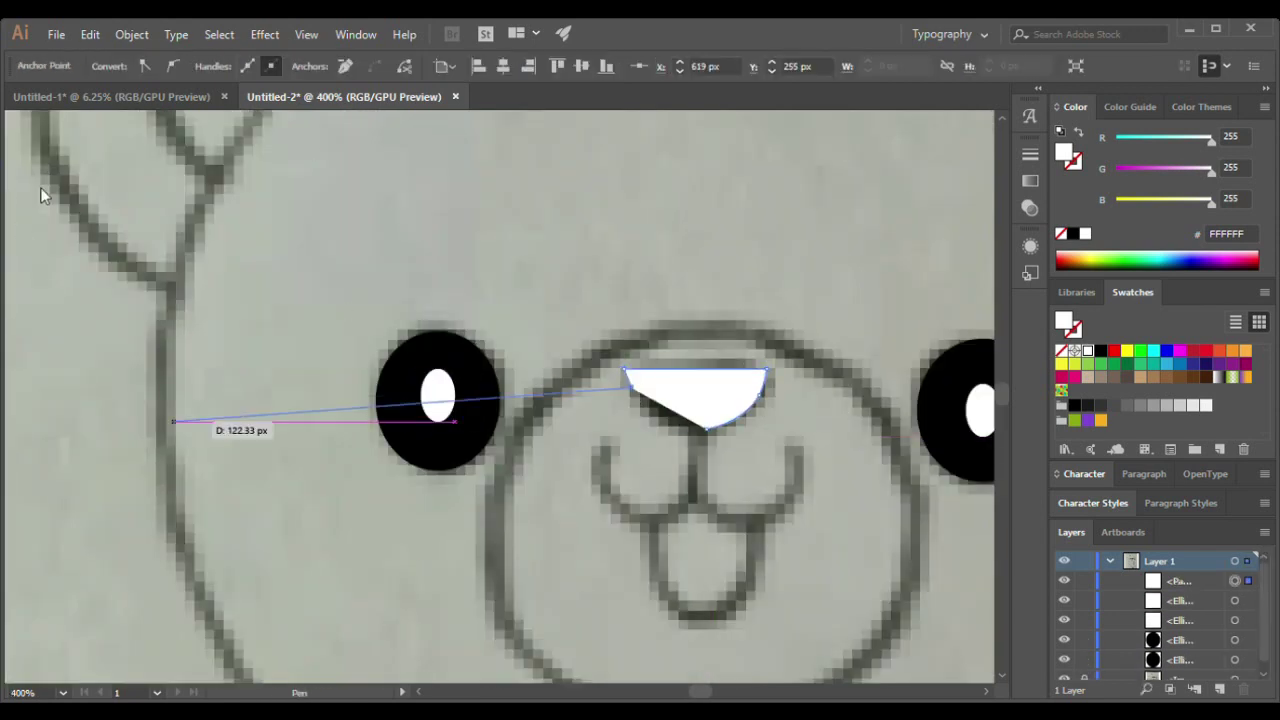
key("Escape")
Step: Trace the left mouth crescent below the nose as a closed black curve
scroll(739, 459, "up", 2)
left_click(651, 383)
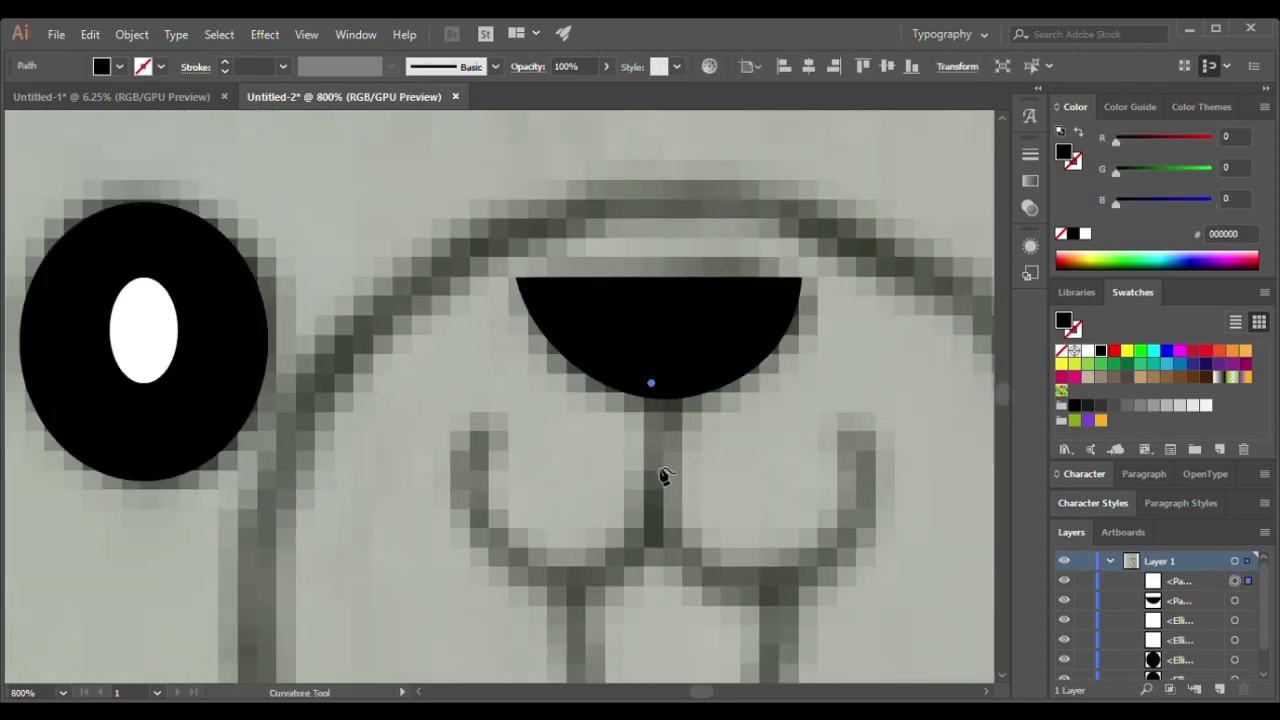
left_click(575, 578)
left_click(456, 503)
left_click(477, 406)
left_click(462, 466)
left_click(561, 565)
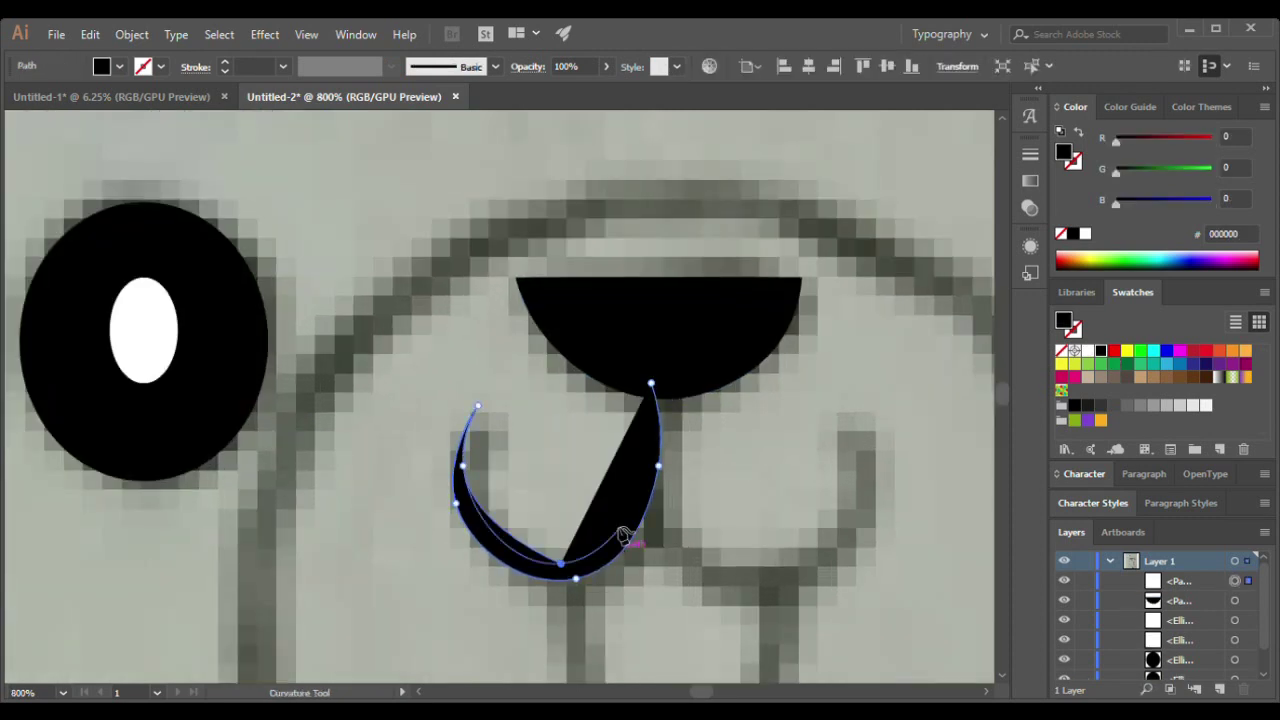
left_click(651, 443)
left_click(651, 383)
Step: Trace the right mouth crescent as a closed black curve
scroll(663, 486, "down", 2)
scroll(663, 486, "up", 1)
left_click(527, 490)
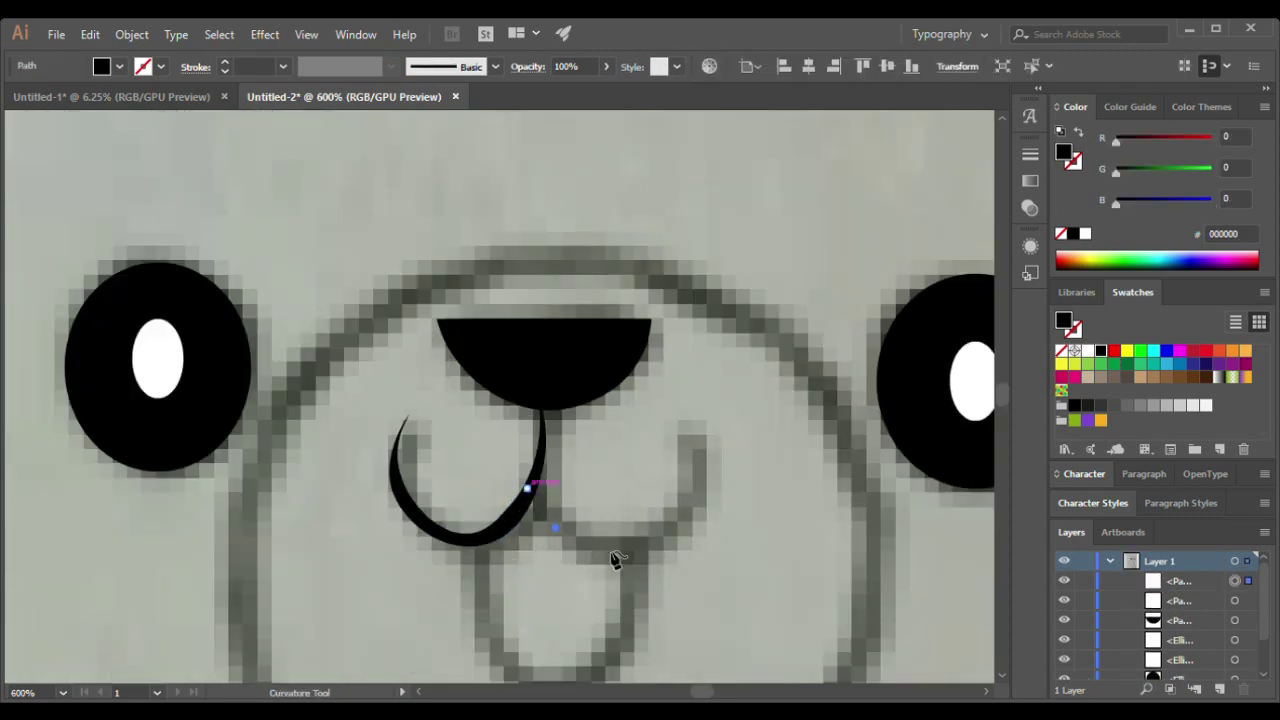
left_click(617, 549)
left_click(690, 516)
left_click(712, 428)
left_click(630, 505)
left_click(527, 490)
key("a")
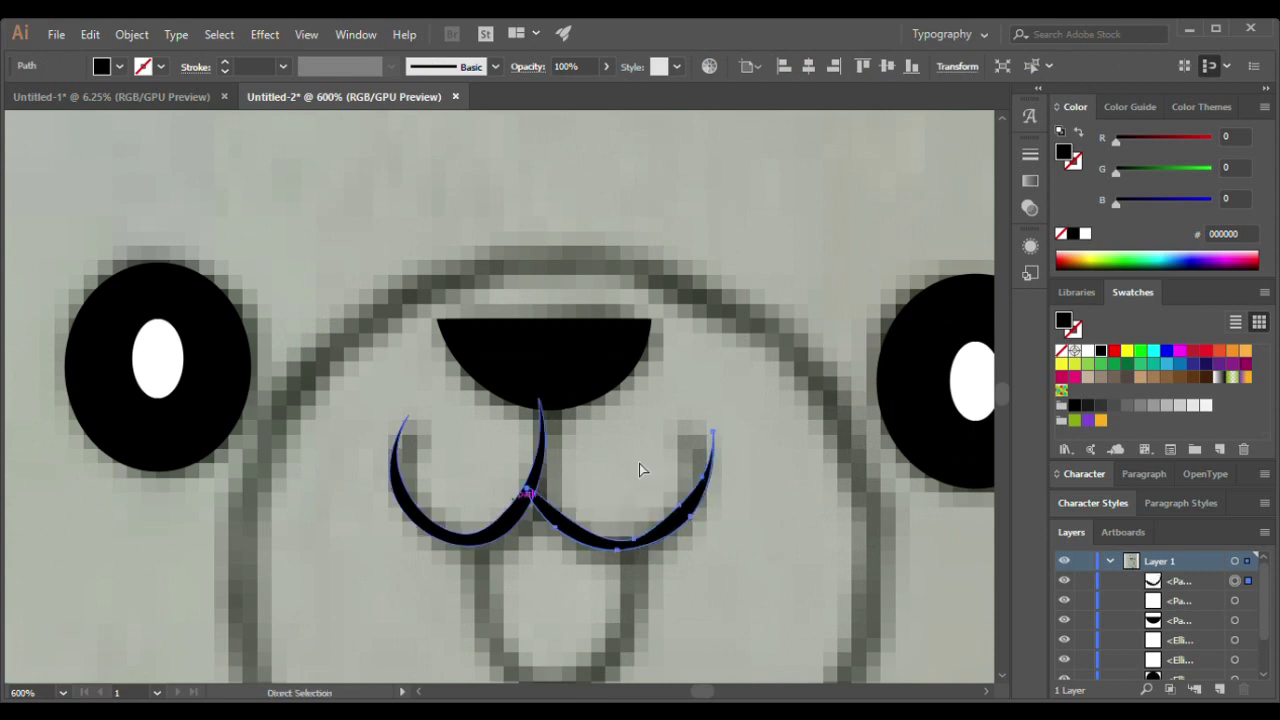
scroll(639, 463, "down", 3)
left_click(58, 193)
Step: Trace the rounded tongue shape below the mouth
scroll(656, 528, "up", 4)
left_click(385, 352)
left_click(430, 531)
left_click(506, 539)
left_click(581, 373)
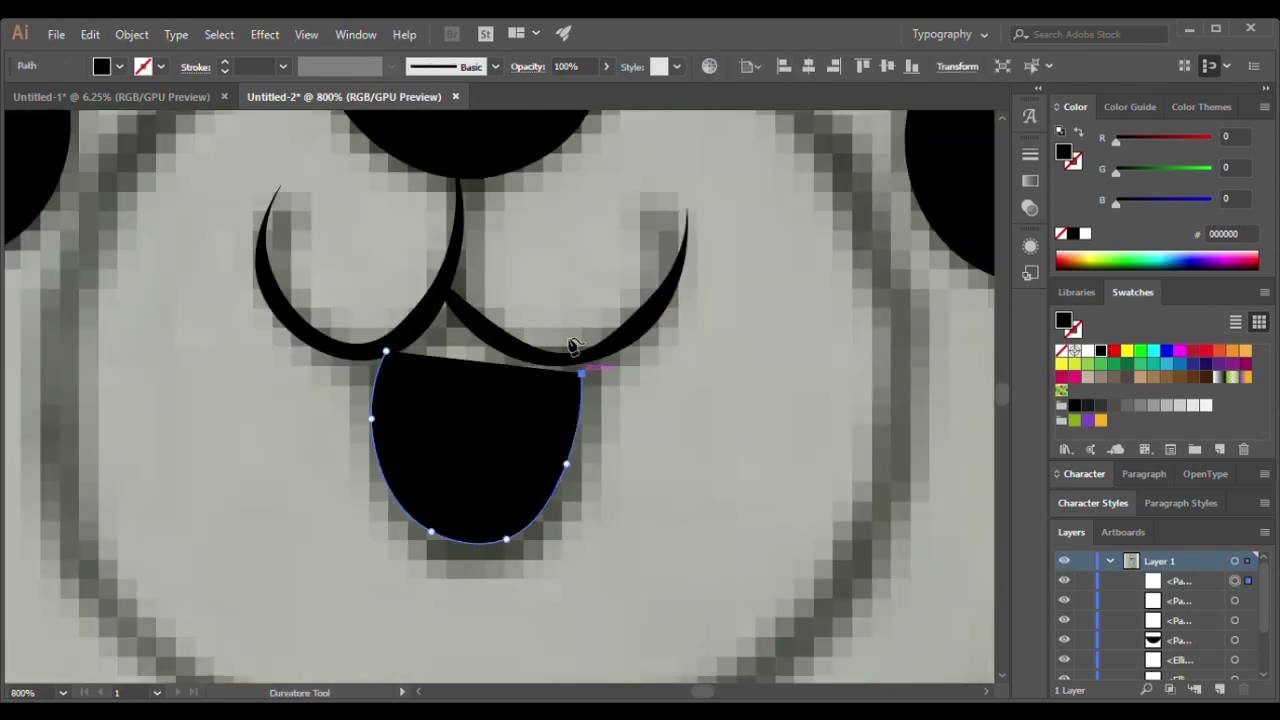
left_click(573, 327)
left_click(385, 352)
key("v")
left_click(300, 271)
Step: Trim the tongue's top overlap with the mouth crescents using Shape Builder
left_click_drag(300, 271, 508, 534)
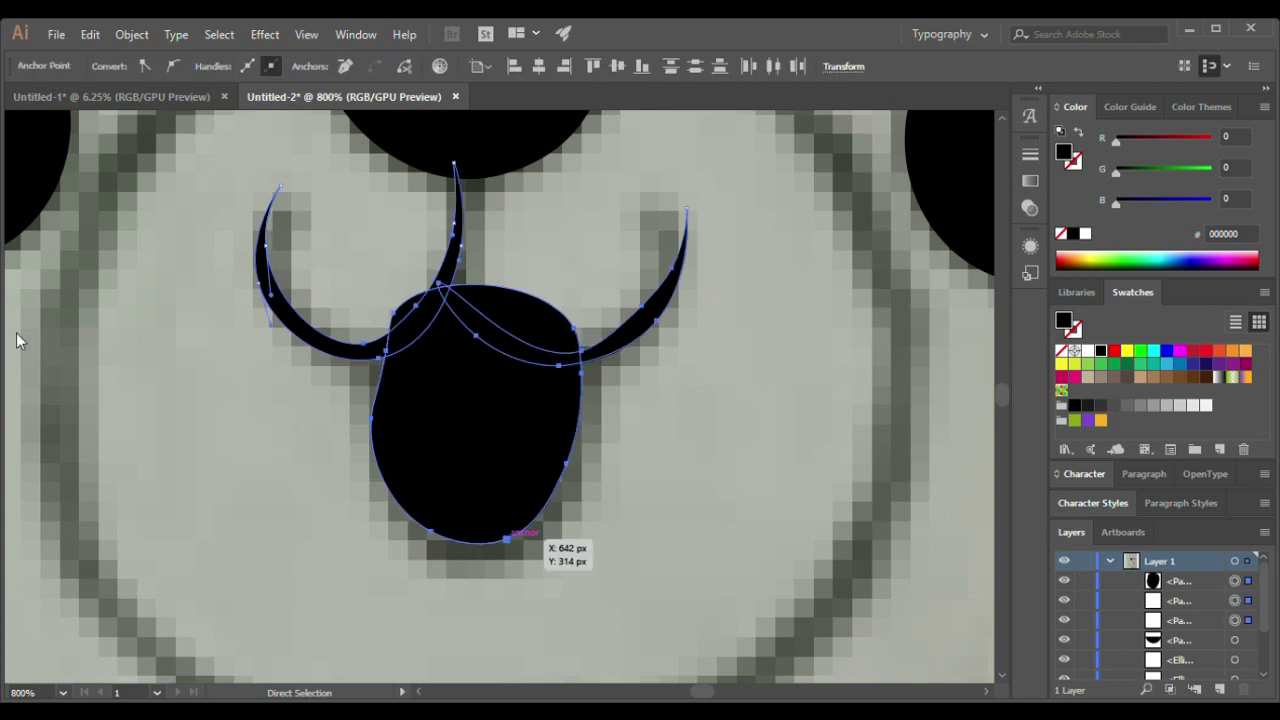
key("shift+m")
left_click(408, 307, "alt")
key("ctrl+shift+a")
scroll(322, 498, "down", 3)
key("shift+grave")
scroll(322, 498, "down", 3)
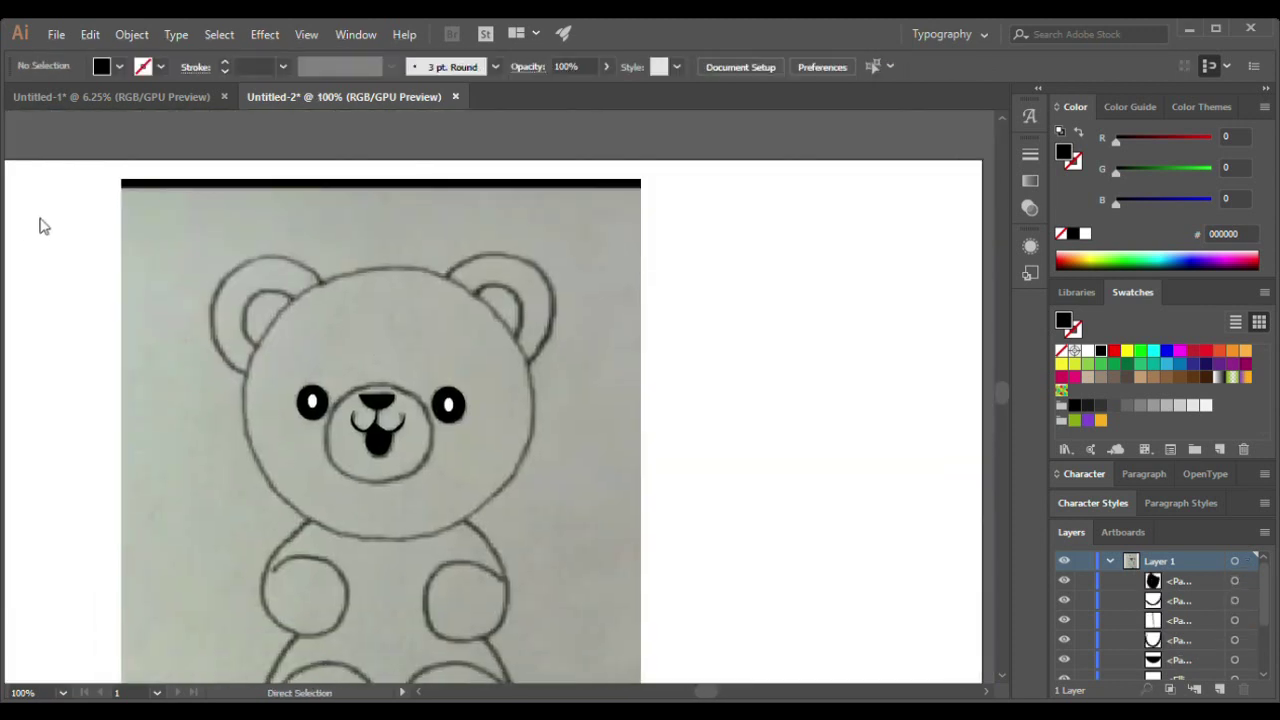
scroll(540, 333, "up", 3)
Step: Draw a closed curvature circle around the bear's snout, enclosing the nose and mouth
left_click(314, 336)
left_click(275, 455)
left_click(341, 580)
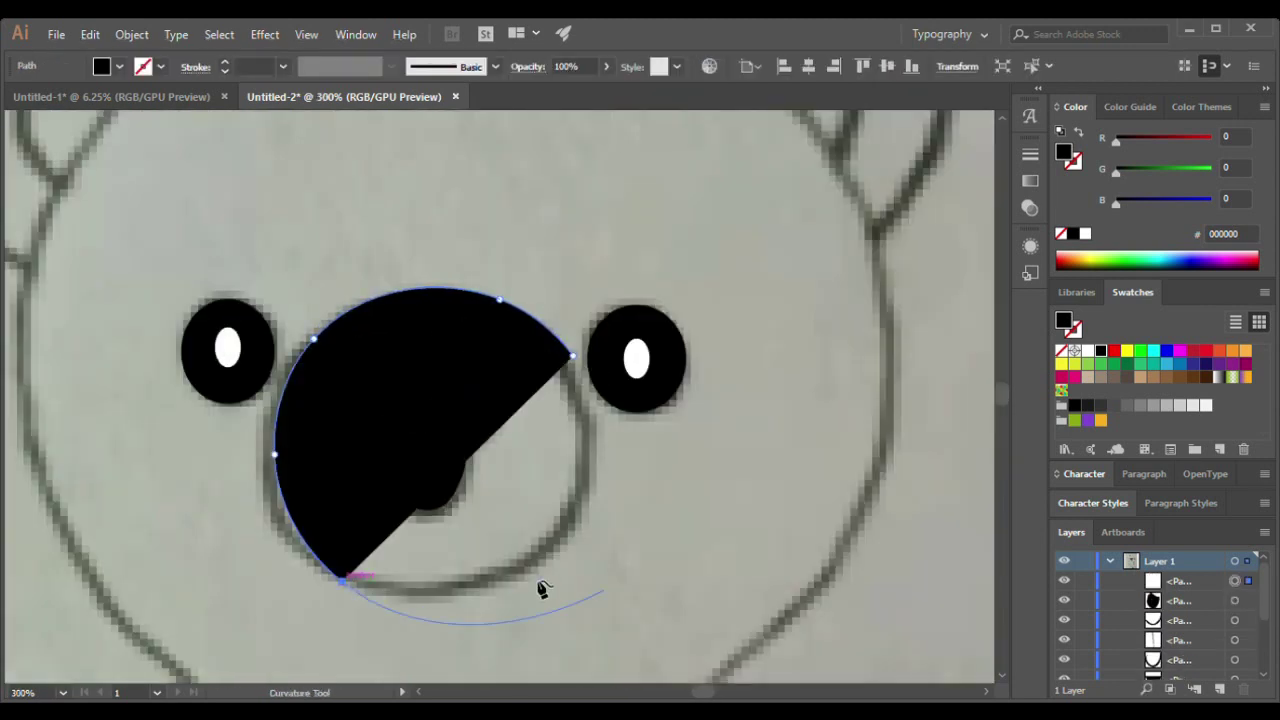
left_click(537, 578)
left_click(573, 355)
key("a")
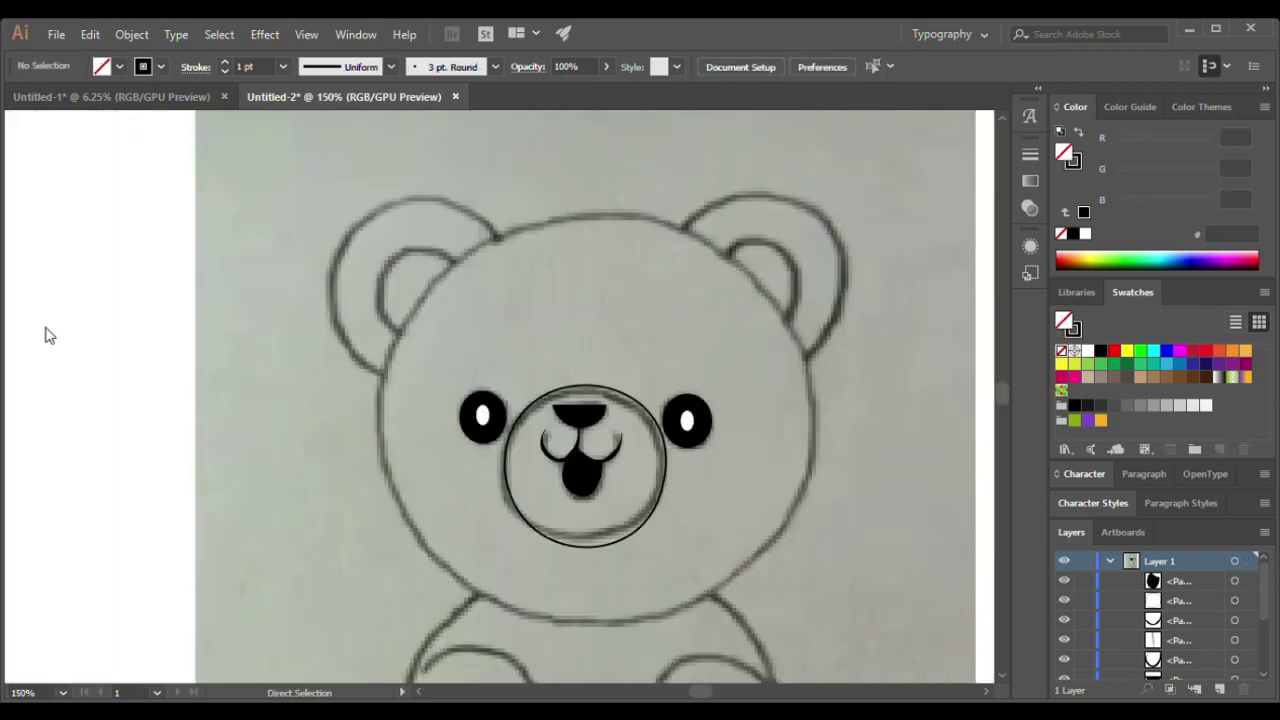
Step: Draw a large circle over the bear's head and resize it to the sketch
left_click_drag(381, 212, 810, 628)
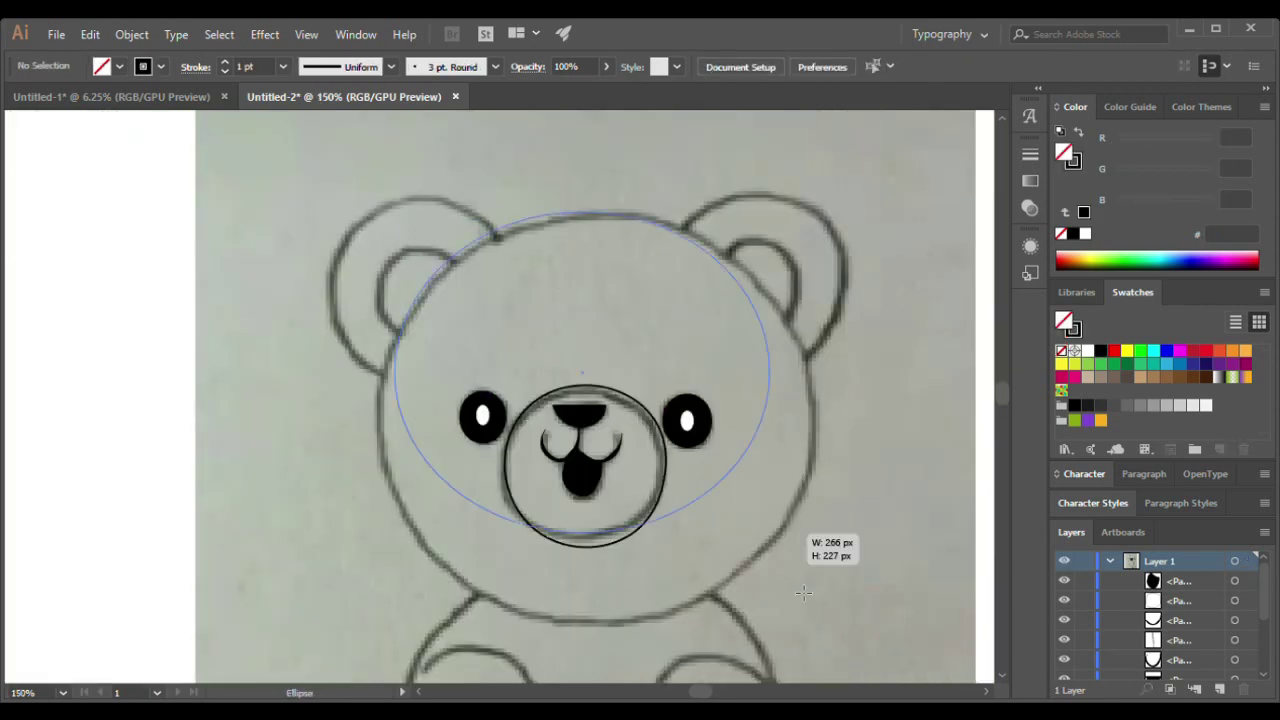
left_click_drag(386, 414, 390, 427)
left_click(386, 286)
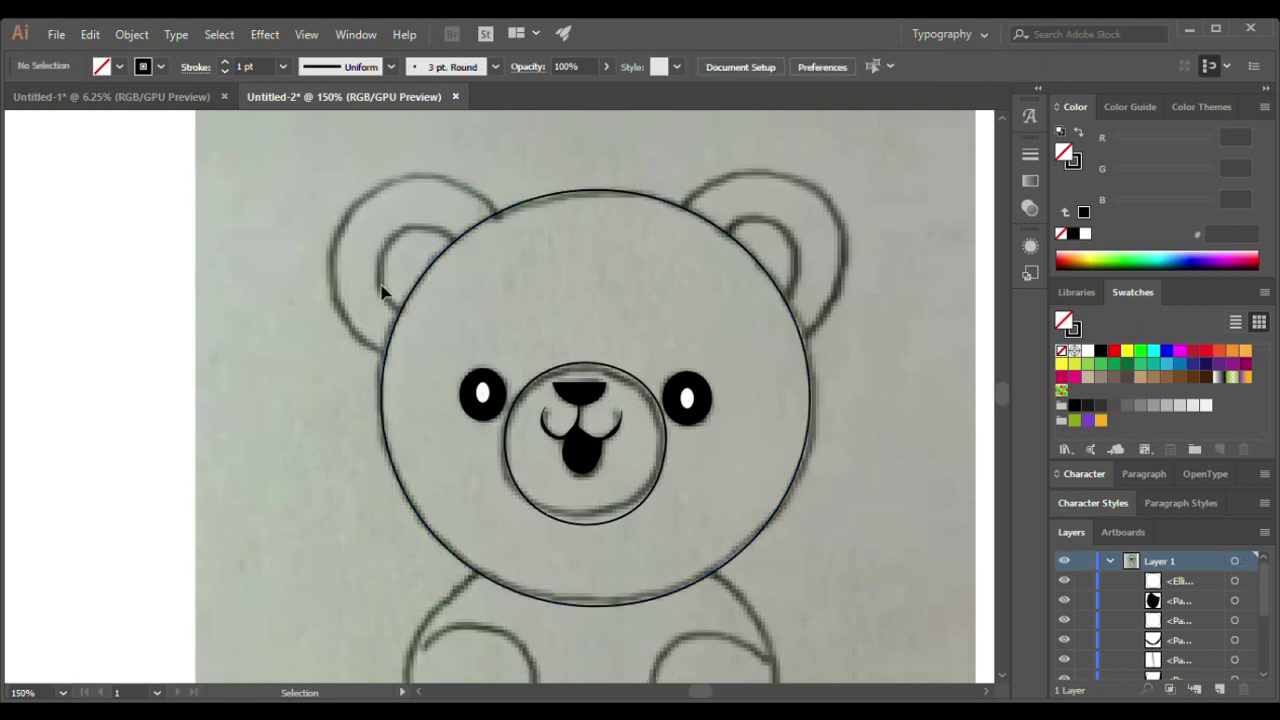
scroll(25, 236, "up", 2)
Step: Fit a circle over the left ear and merge it with the head using Shape Builder
left_click_drag(300, 252, 514, 453)
key("v")
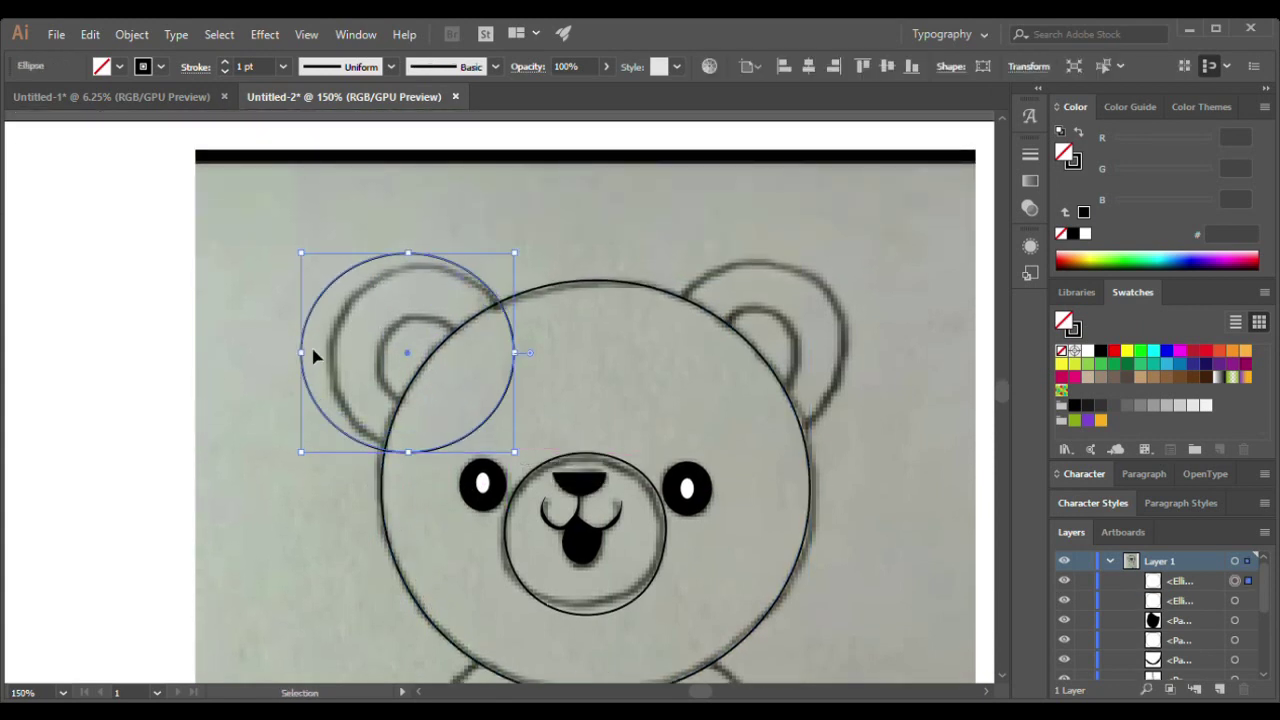
left_click_drag(300, 352, 328, 355)
left_click(3, 397)
left_click(404, 395)
key("a")
left_click(530, 355)
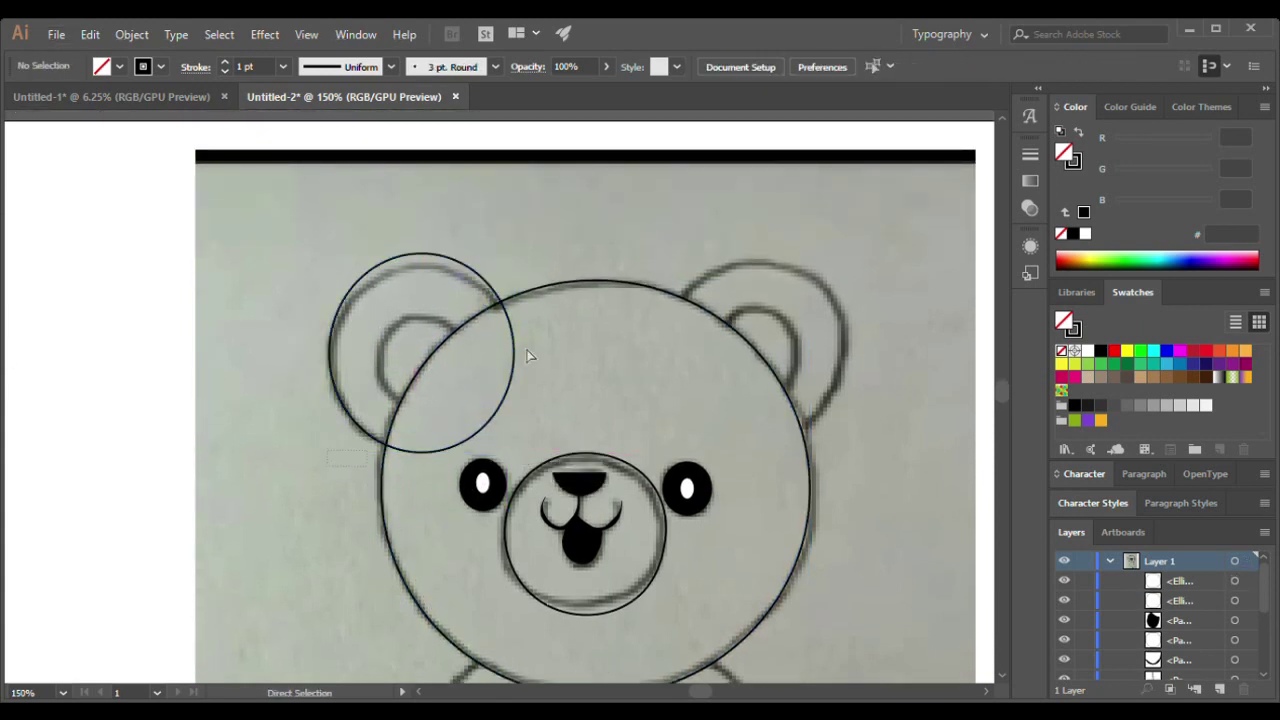
left_click_drag(14, 369, 500, 391)
key("shift+m")
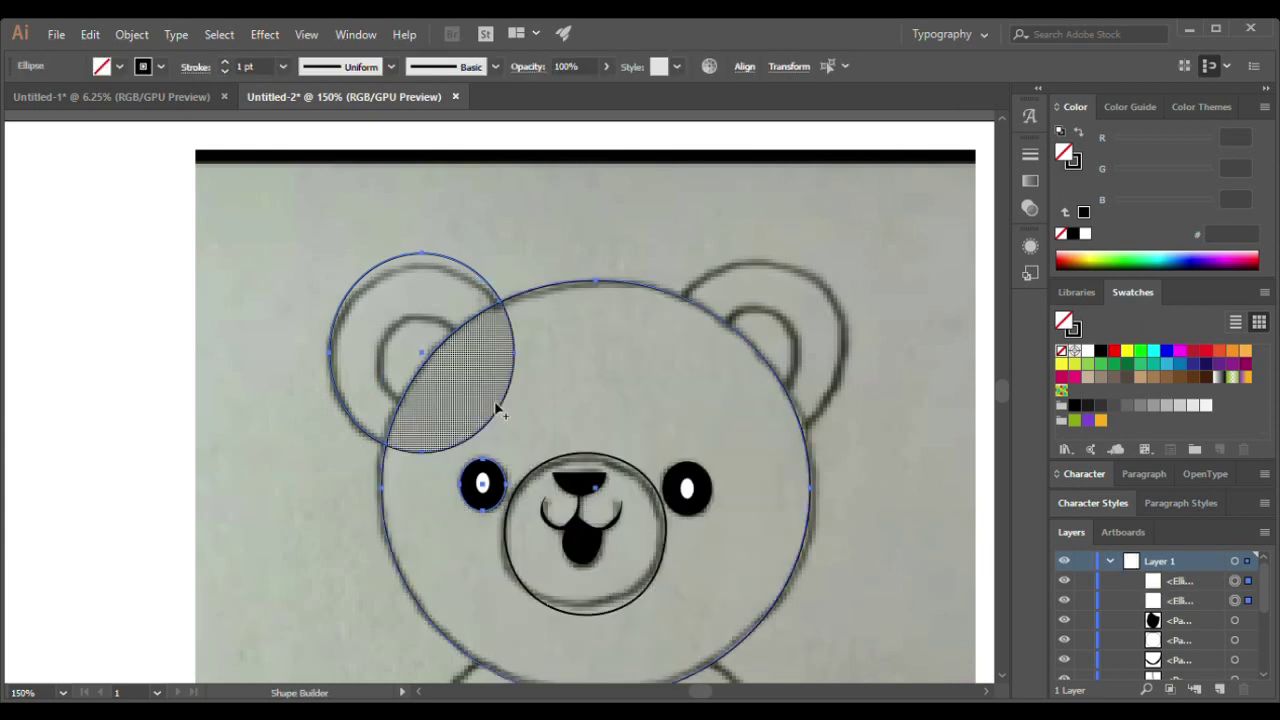
left_click(538, 258)
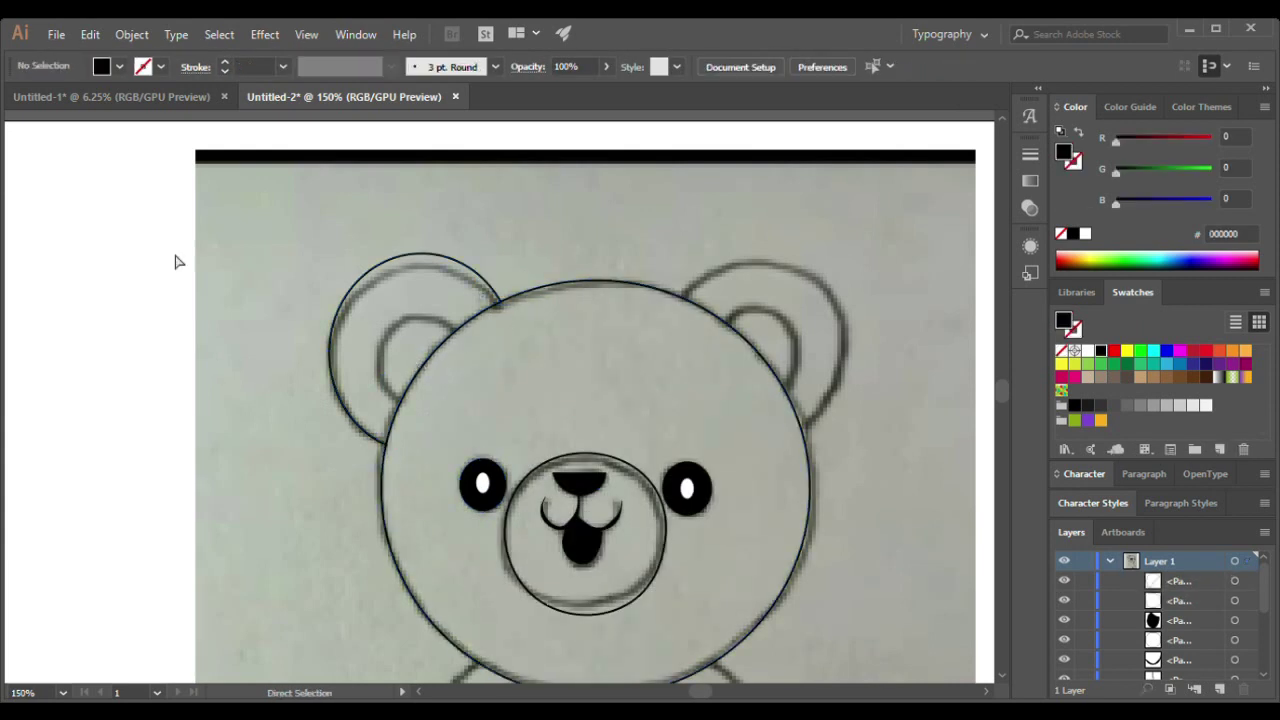
Step: Duplicate the ear shape and position the copy over the right ear
key("a")
left_click_drag(466, 331, 668, 243)
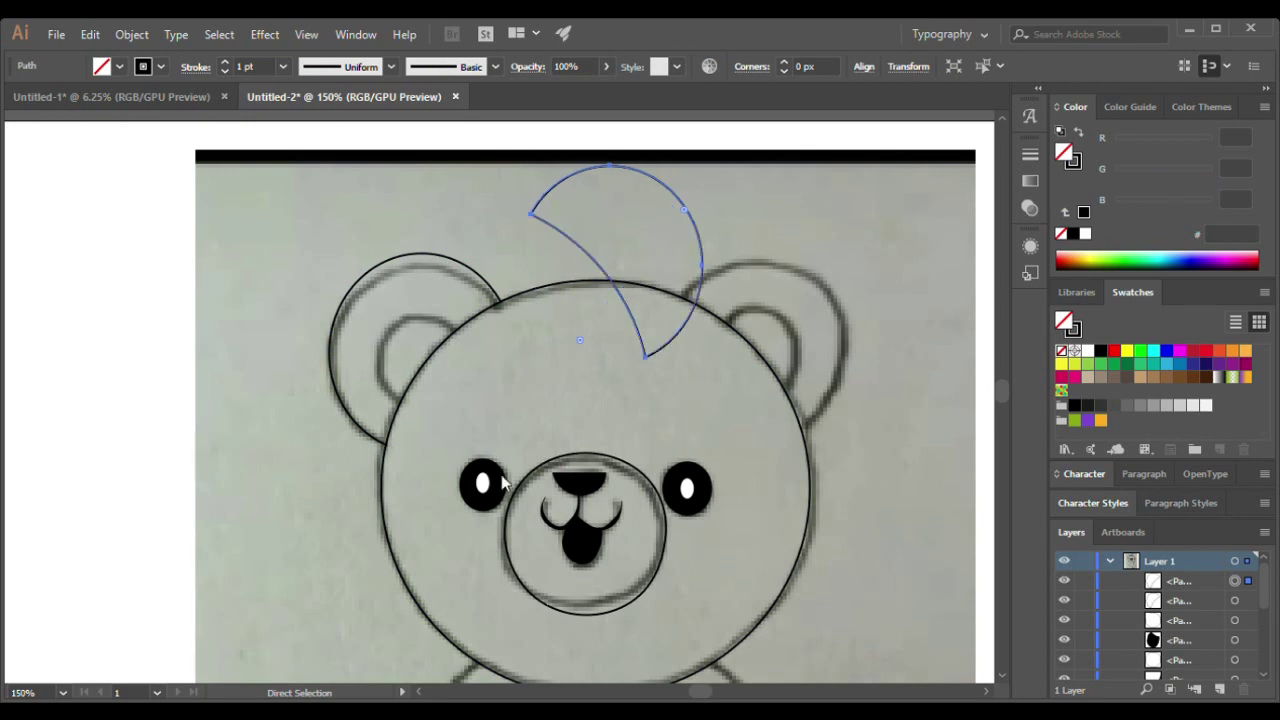
left_click_drag(704, 258, 849, 341)
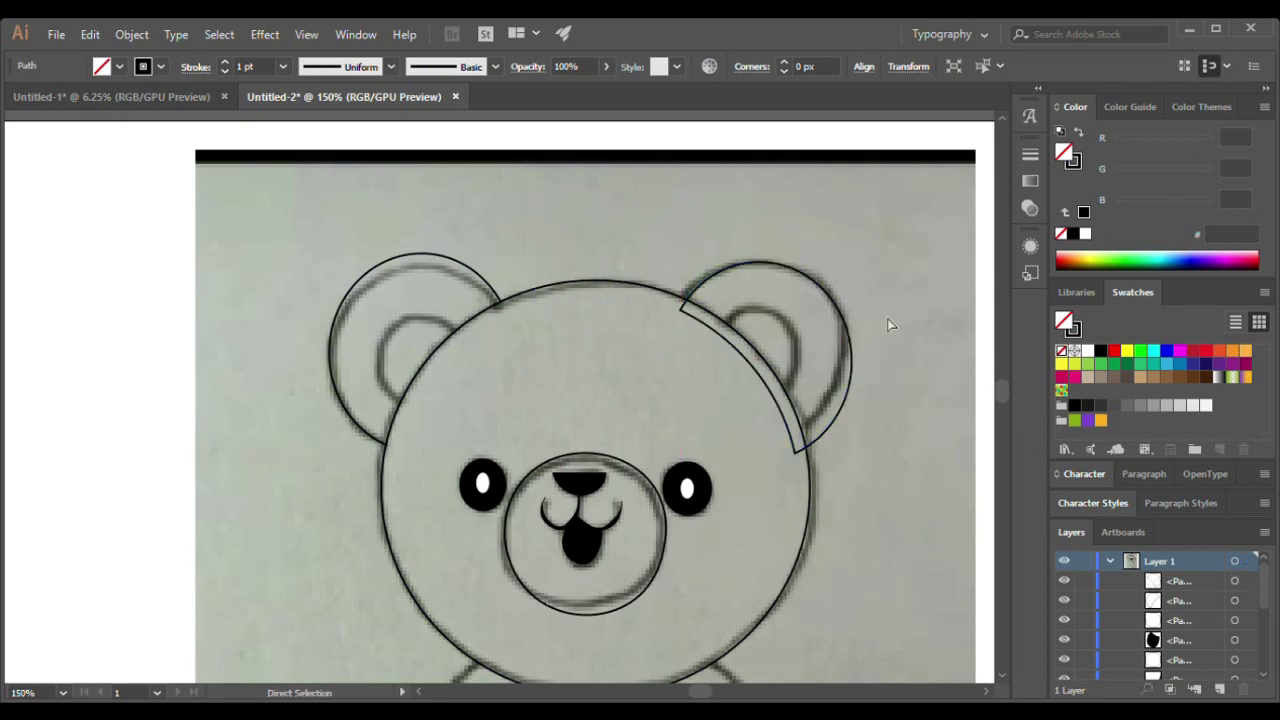
scroll(420, 350, "up", 1)
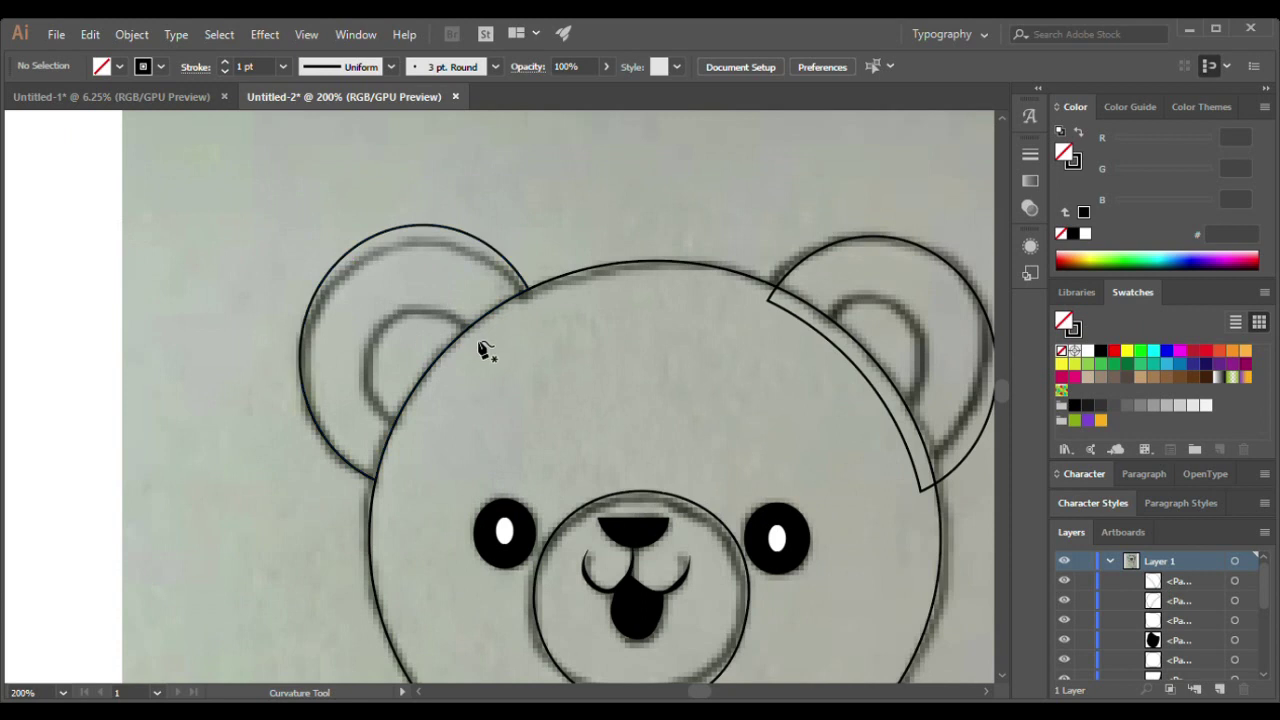
Step: Trace the inner-ear curve and the ear arc along the head edge
left_click(409, 311)
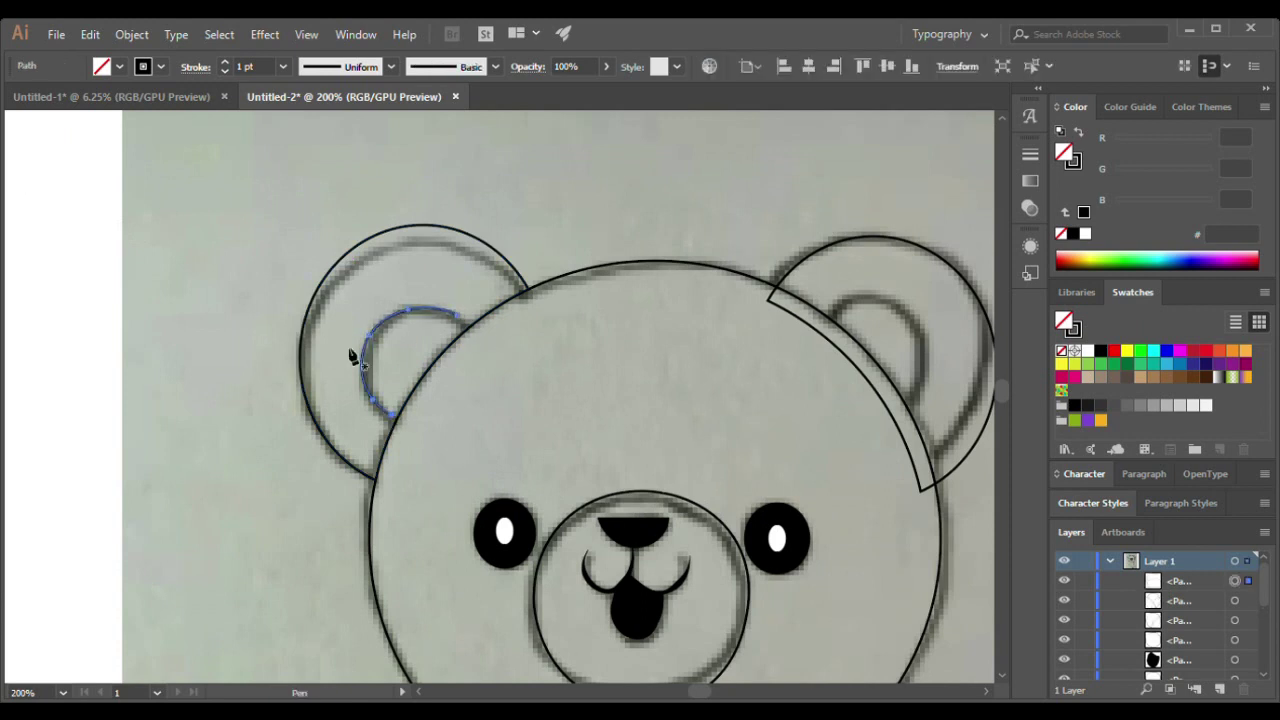
scroll(350, 355, "up", 1)
left_click(350, 432)
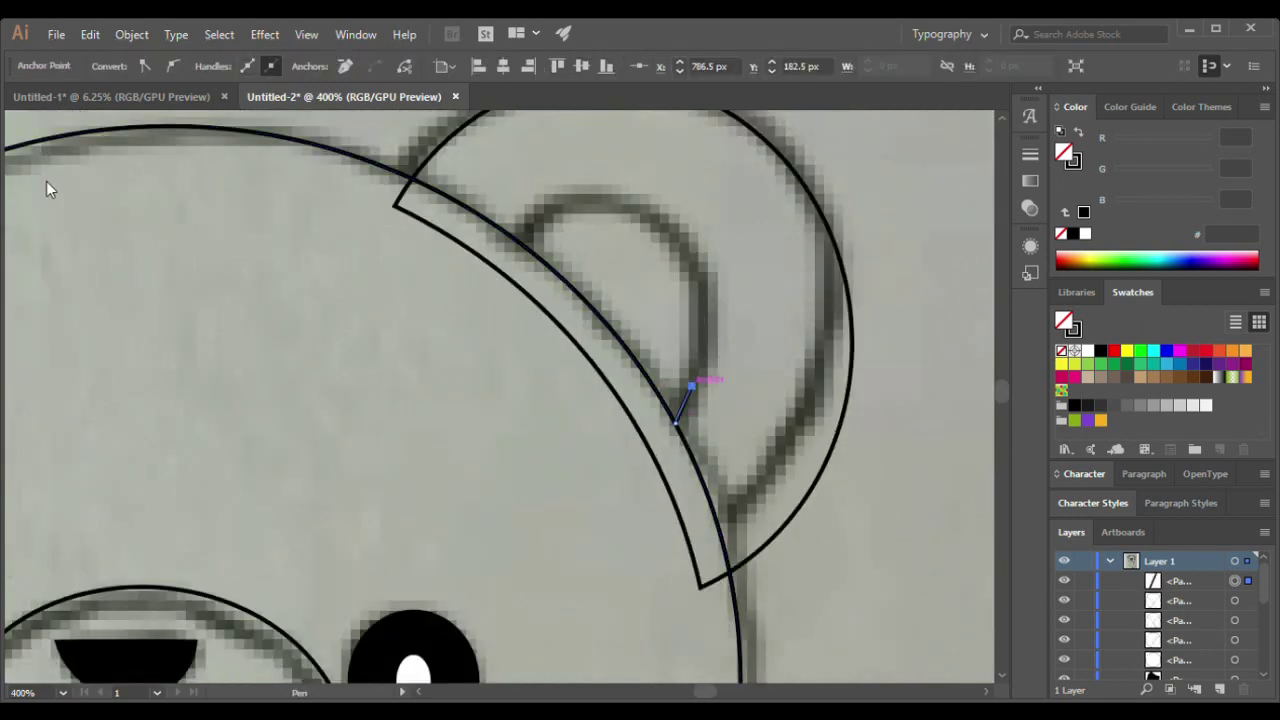
key("shift+grave")
left_click(677, 240)
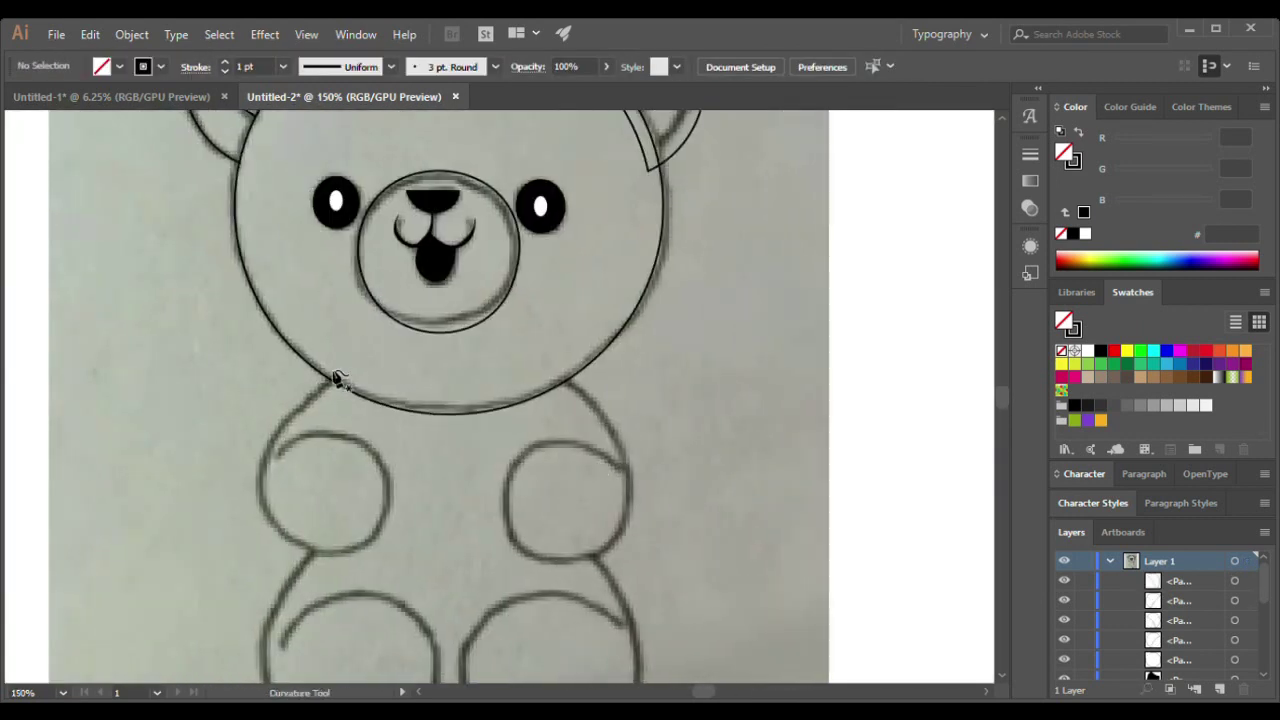
Step: Draw a circle over the left arm paw and copy it onto the right paw
left_click(284, 424)
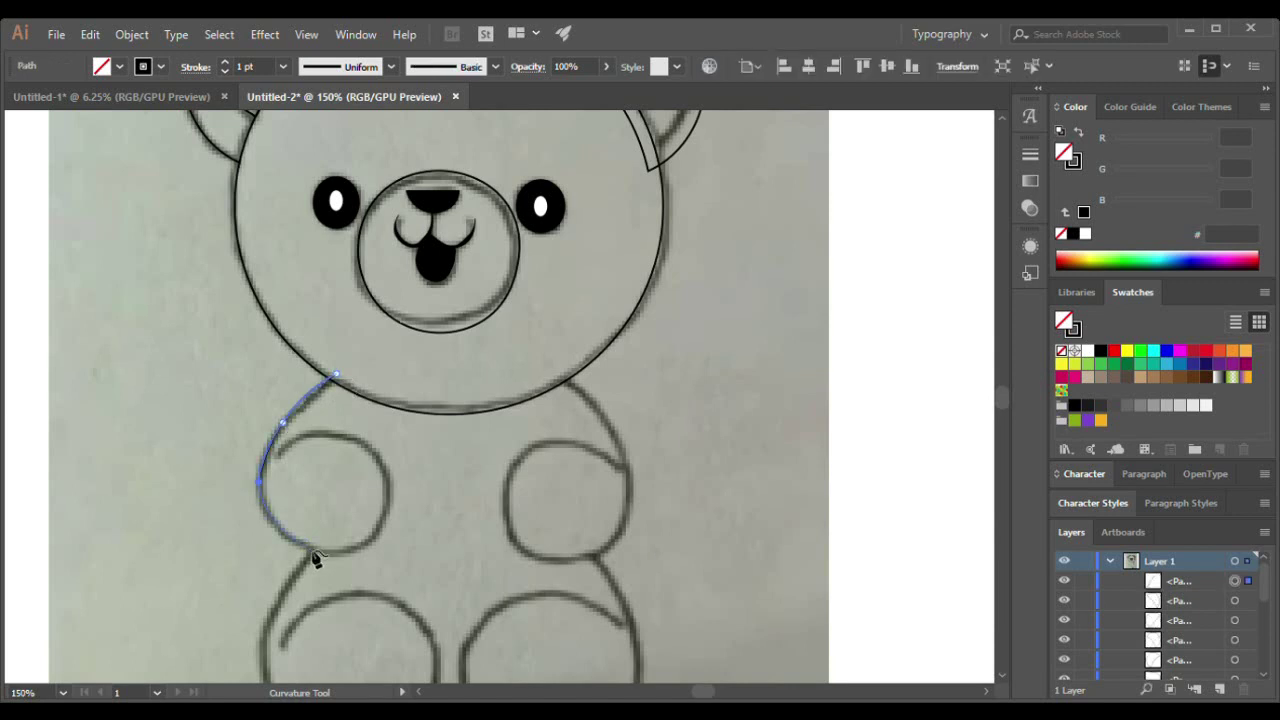
key("Escape")
key("l")
left_click_drag(270, 435, 389, 551)
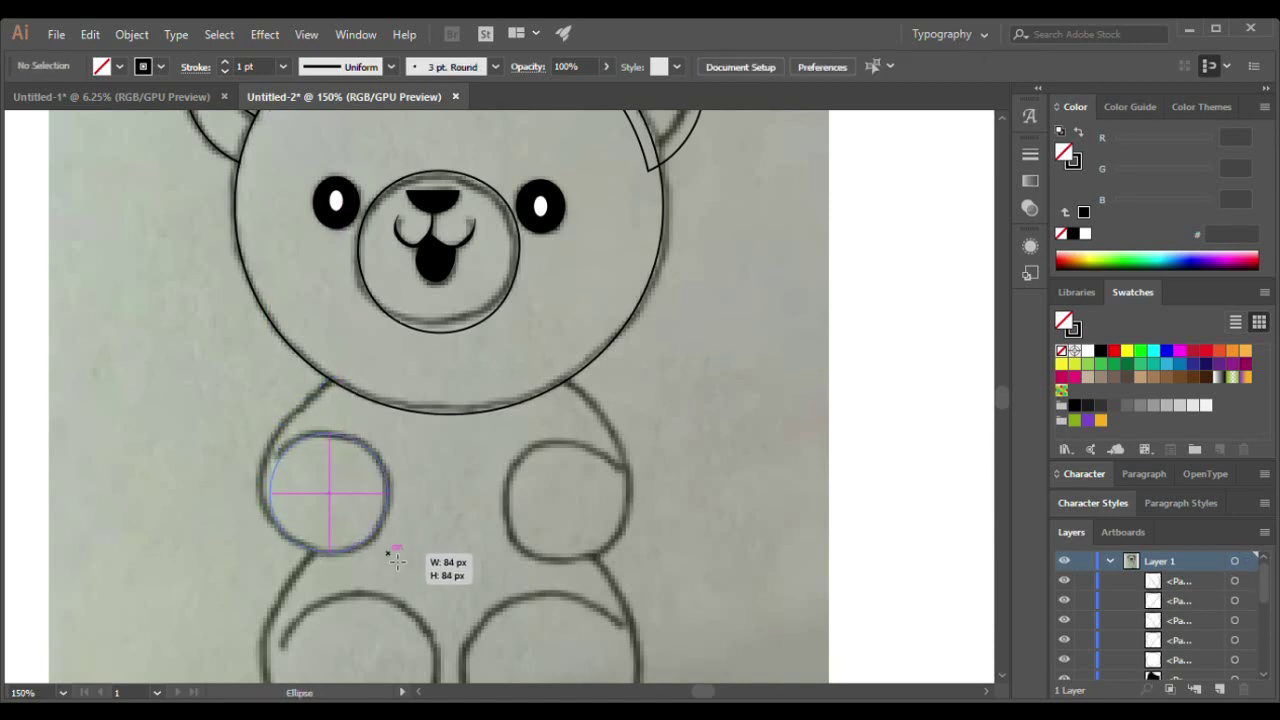
left_click_drag(388, 493, 624, 500)
left_click(46, 253)
scroll(46, 253, "down", 3)
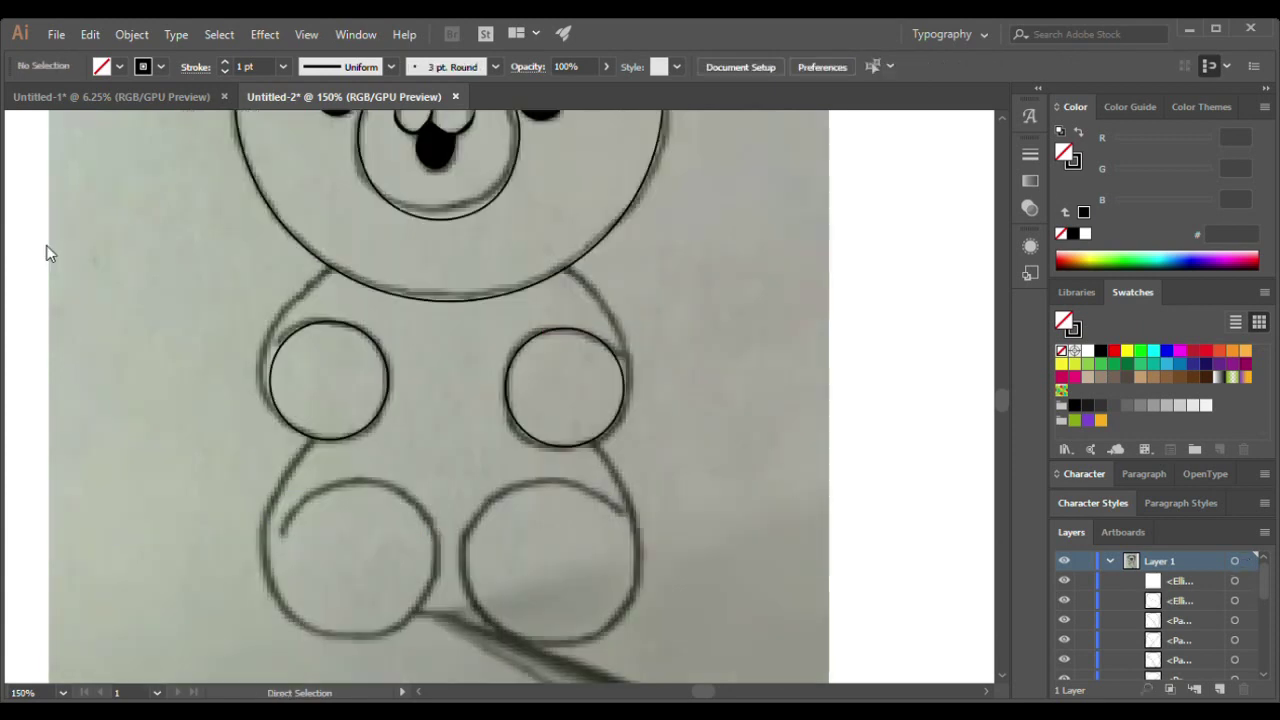
left_click_drag(441, 652, 451, 663)
key("ctrl+z")
key("a")
Step: Draw an ellipse over the left foot, widen it, and copy it onto the right foot
left_click_drag(290, 468, 436, 636)
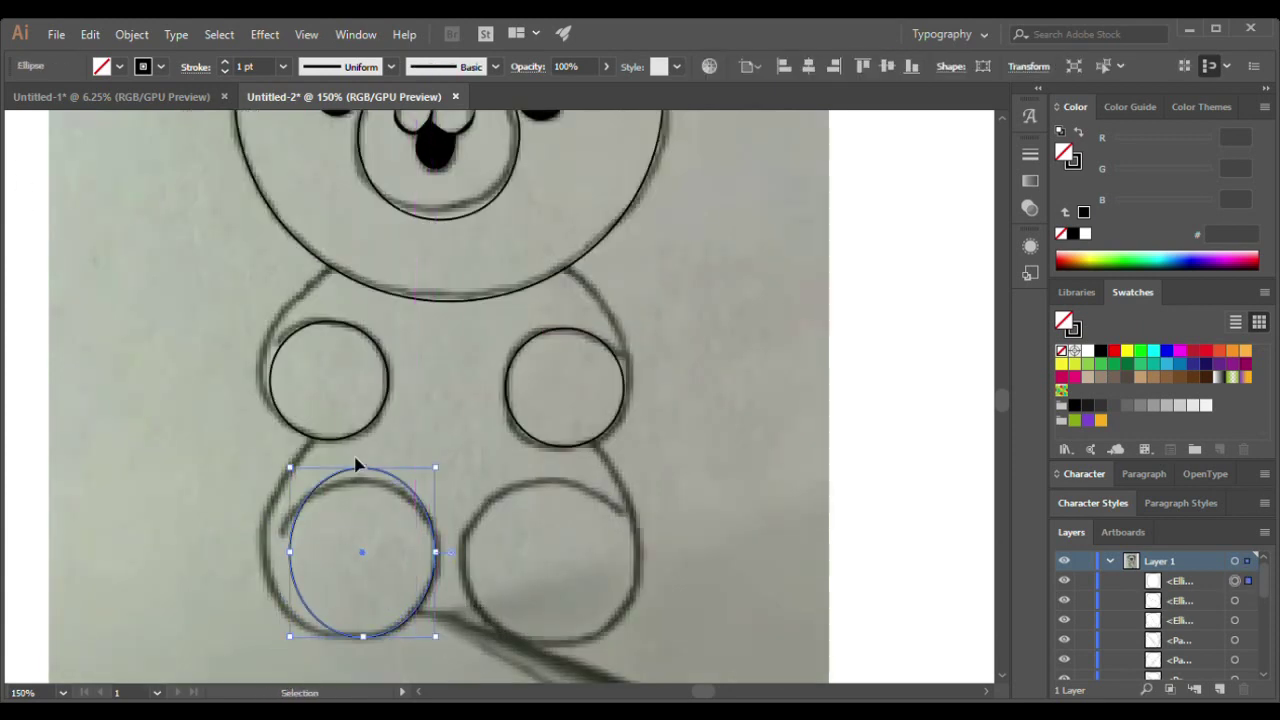
left_click_drag(290, 558, 275, 558)
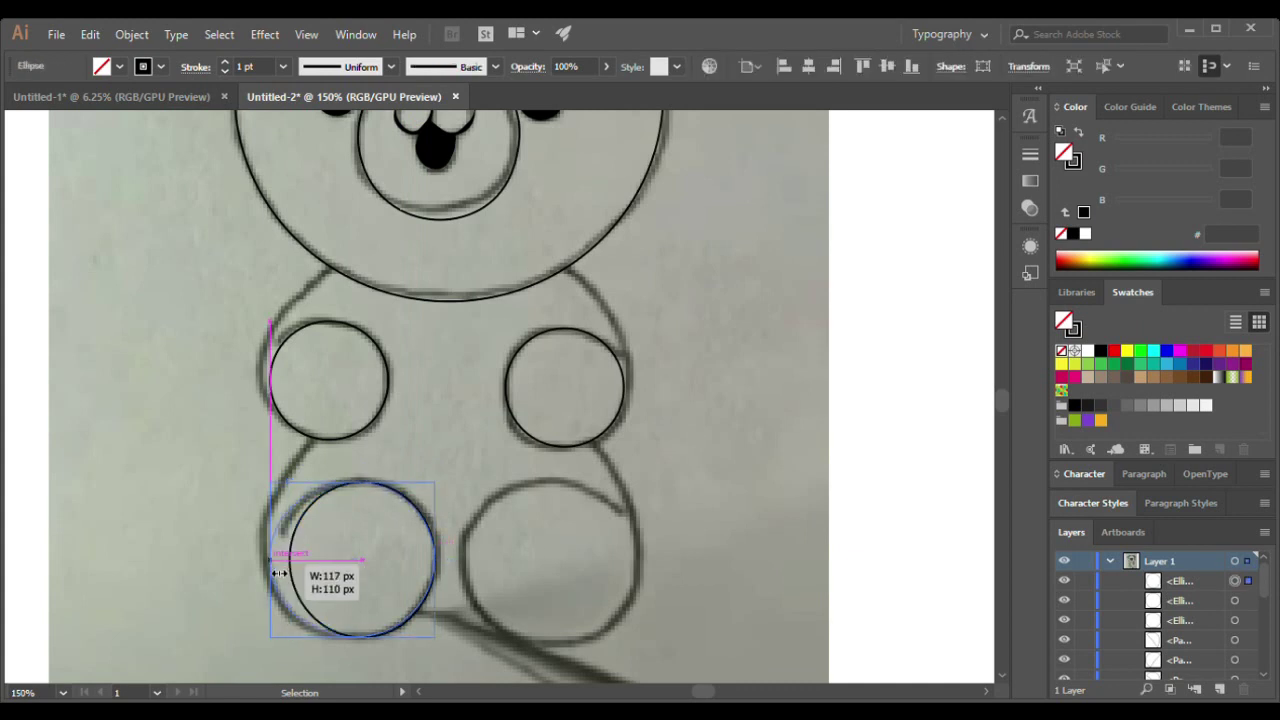
left_click_drag(436, 558, 625, 558)
left_click(755, 474)
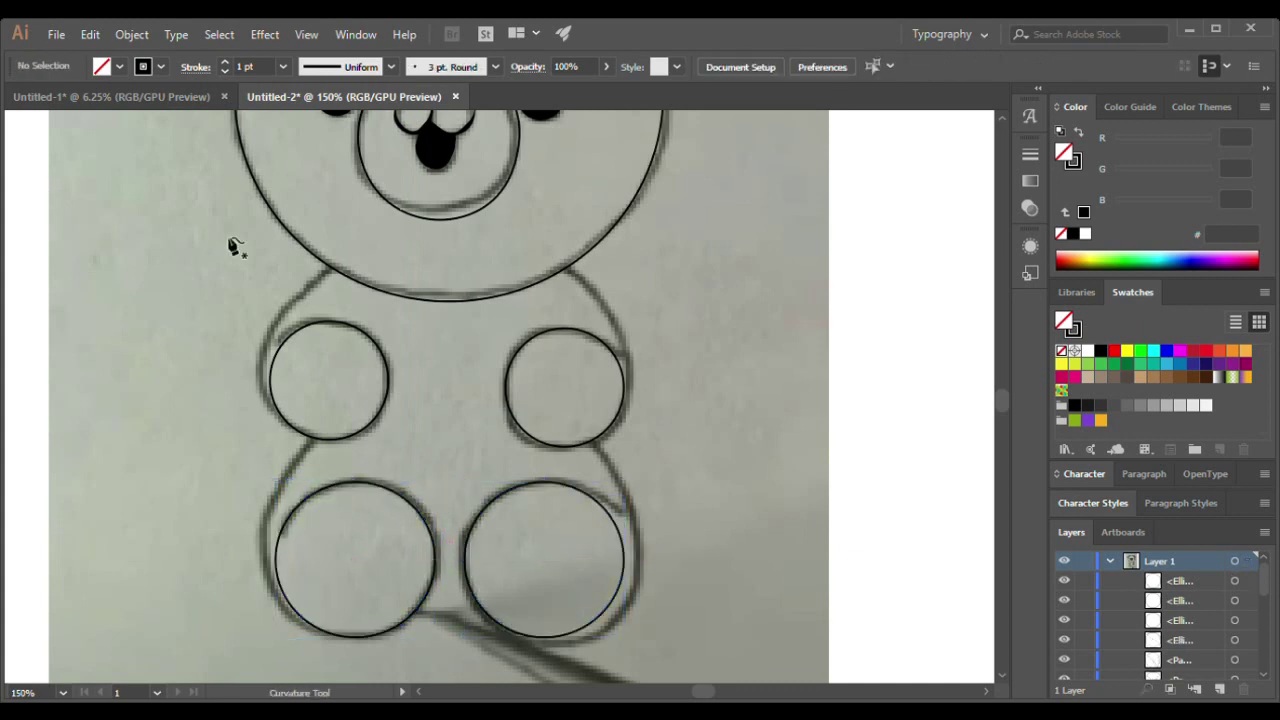
Step: Trace the body outline from the neck down and around the paws
left_click(301, 288)
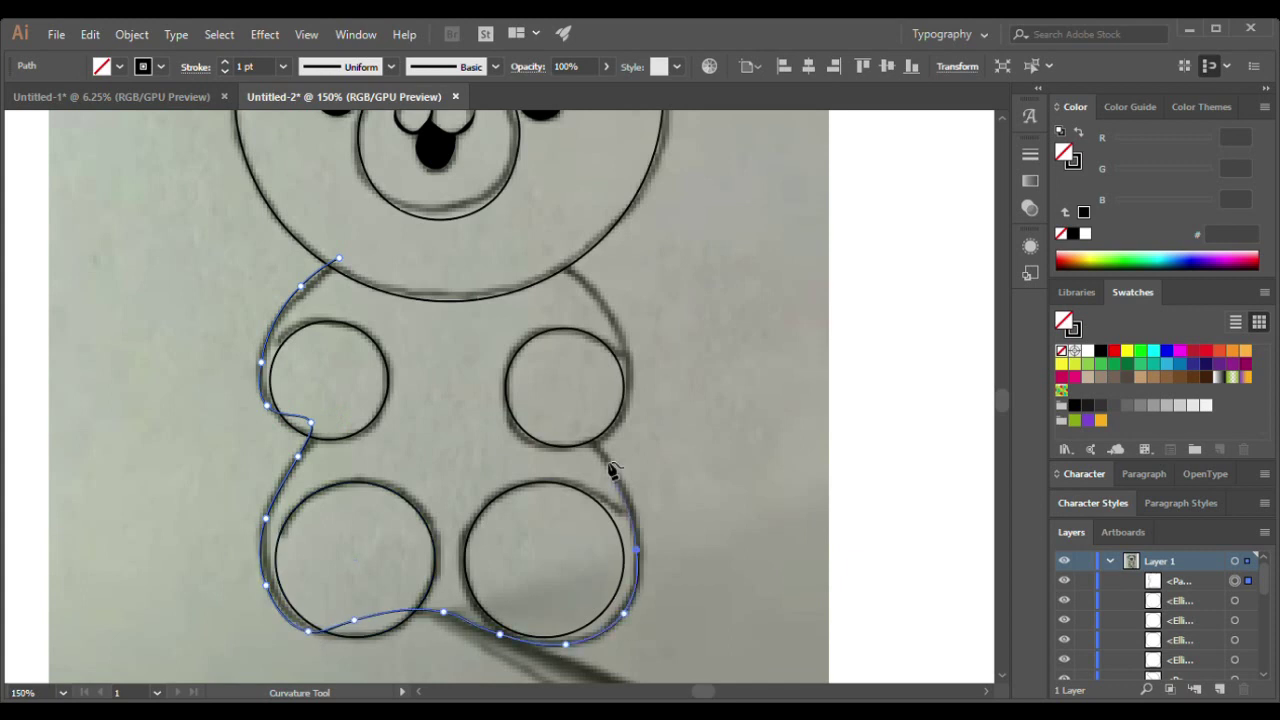
left_click(597, 448)
key("ctrl+plus")
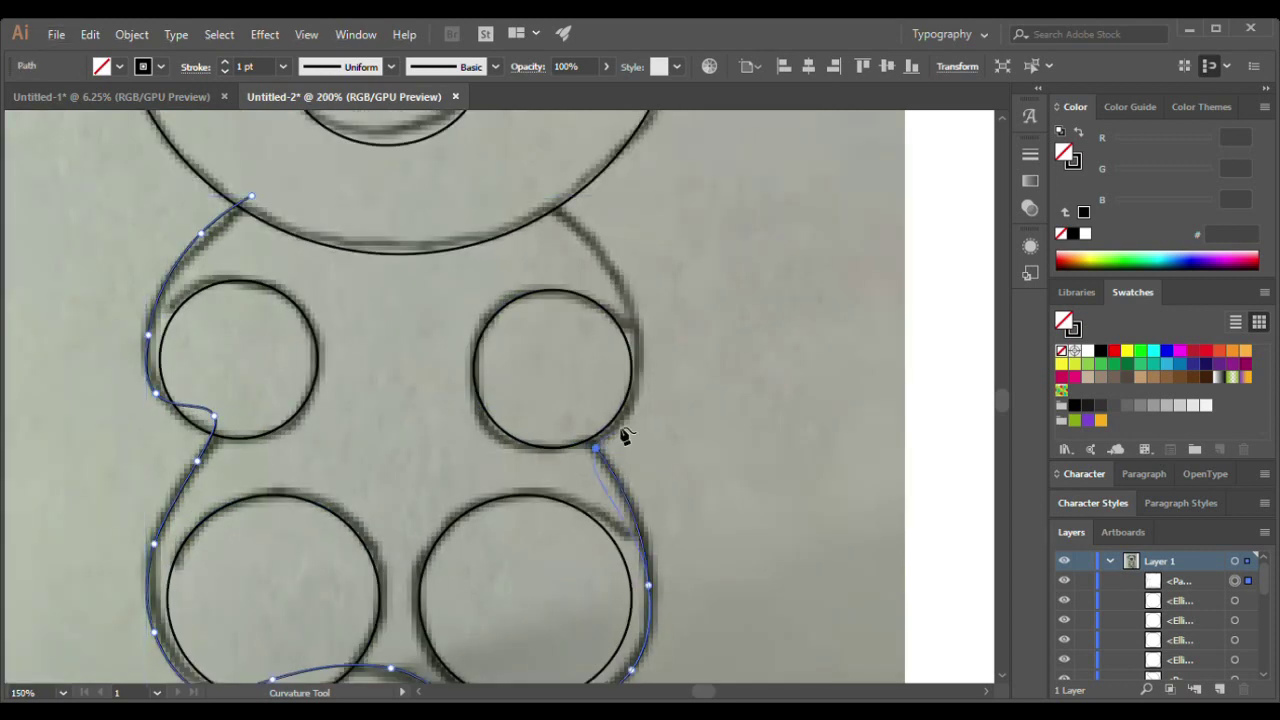
left_click(618, 425)
left_click(633, 306)
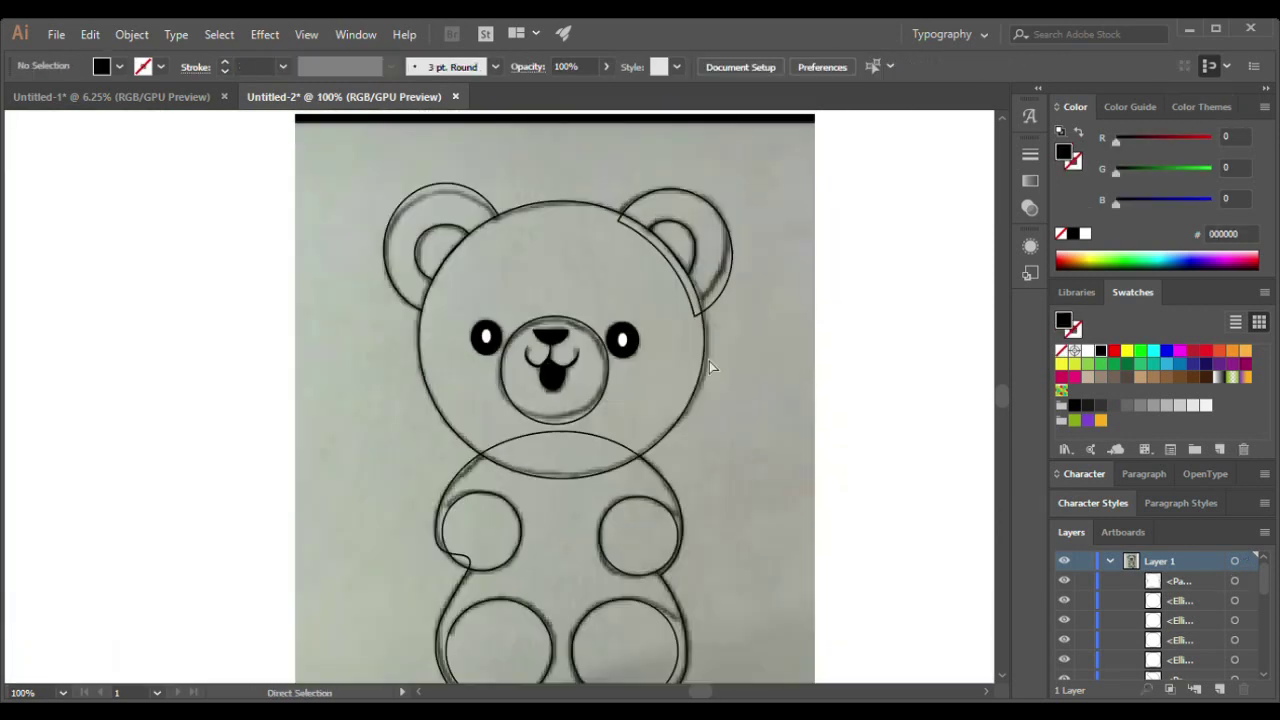
left_click(862, 431)
Step: Fill the muzzle circle from Swatches and send it behind the nose and mouth
left_click(607, 367)
left_click(1088, 350)
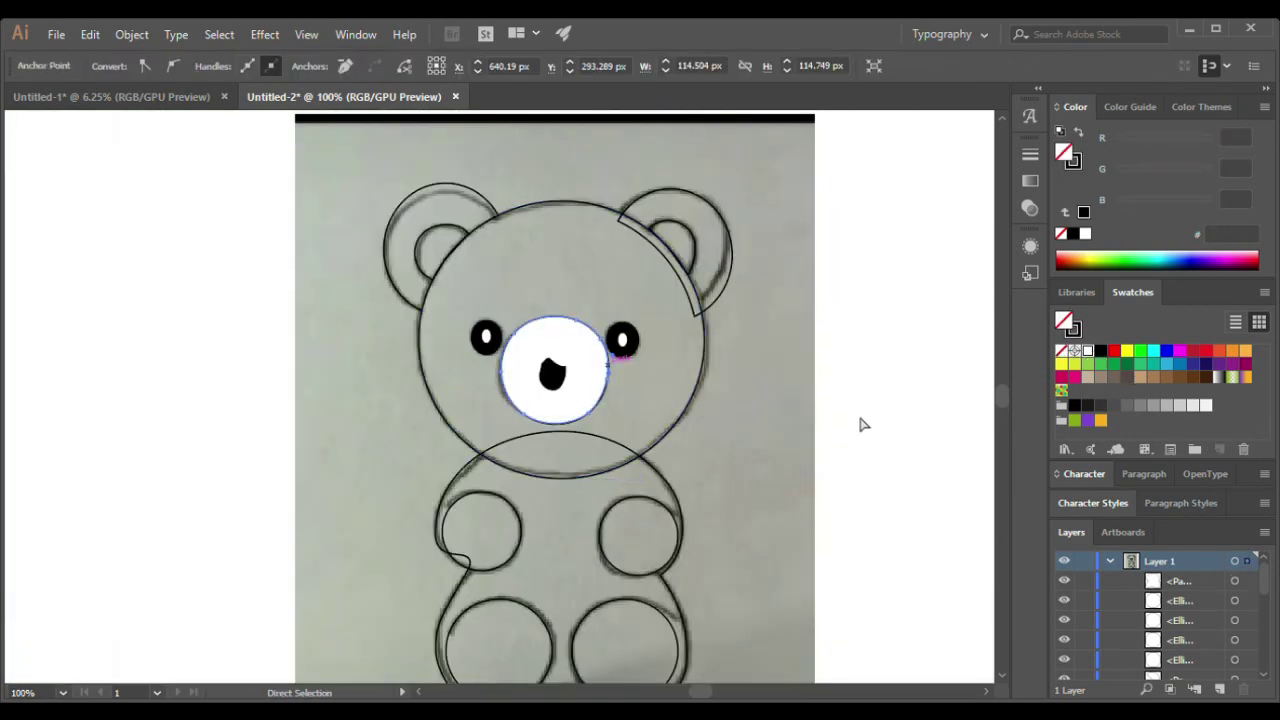
key("v")
left_click(815, 412)
key("a")
scroll(737, 420, "up", 2, "alt")
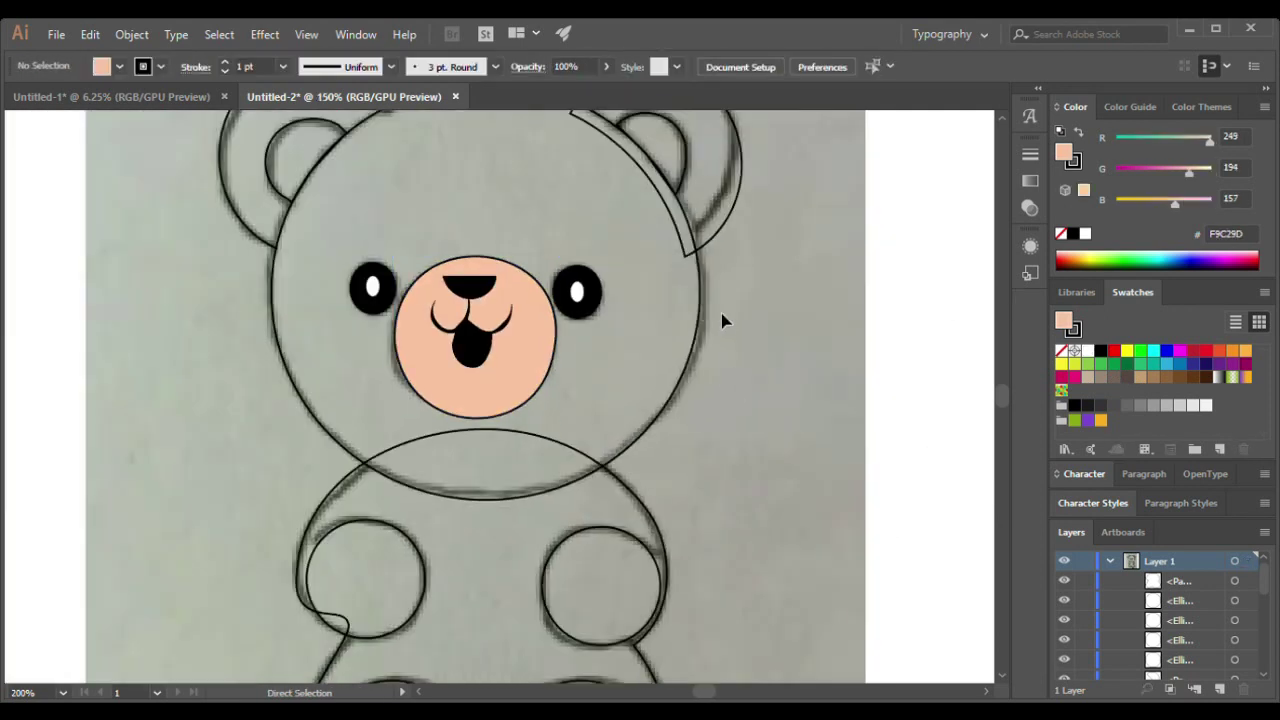
Step: Fill the head and left ear tan (C69C6D), sending the head behind muzzle and eyes
left_click(1140, 377)
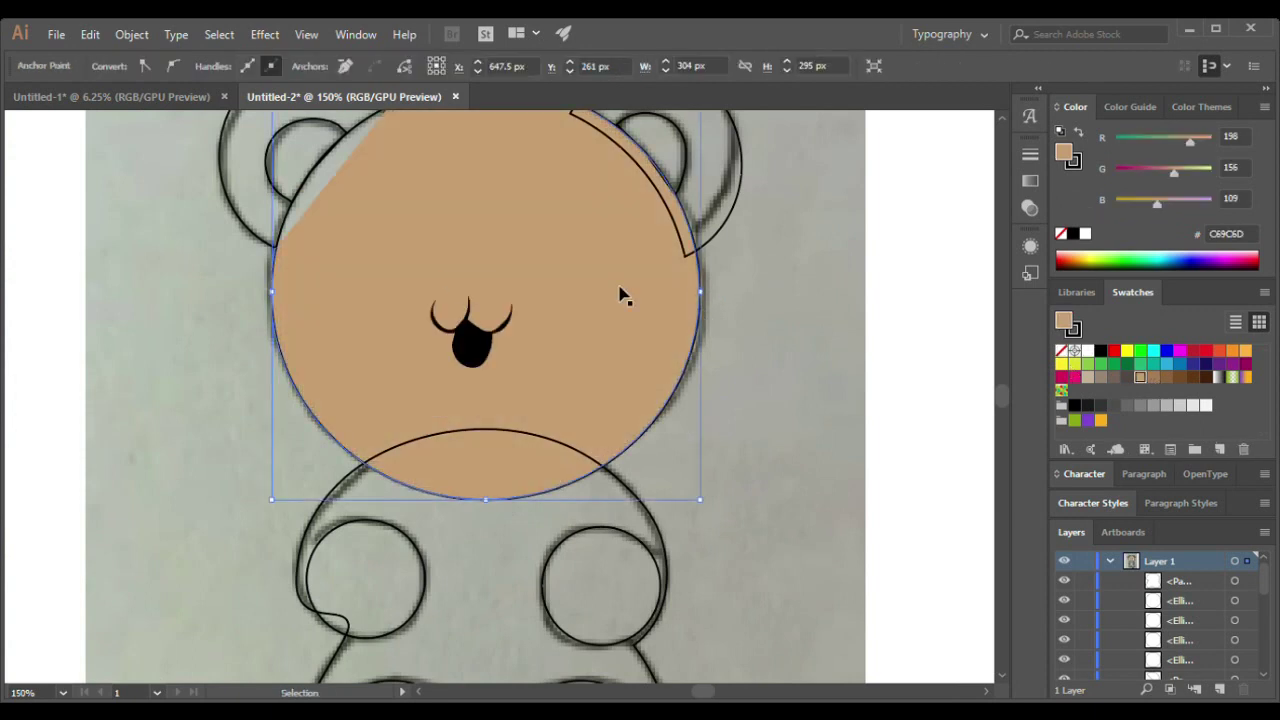
key("ctrl+bracketleft")
key("ctrl+bracketleft")
key("a")
scroll(270, 312, "up", 2)
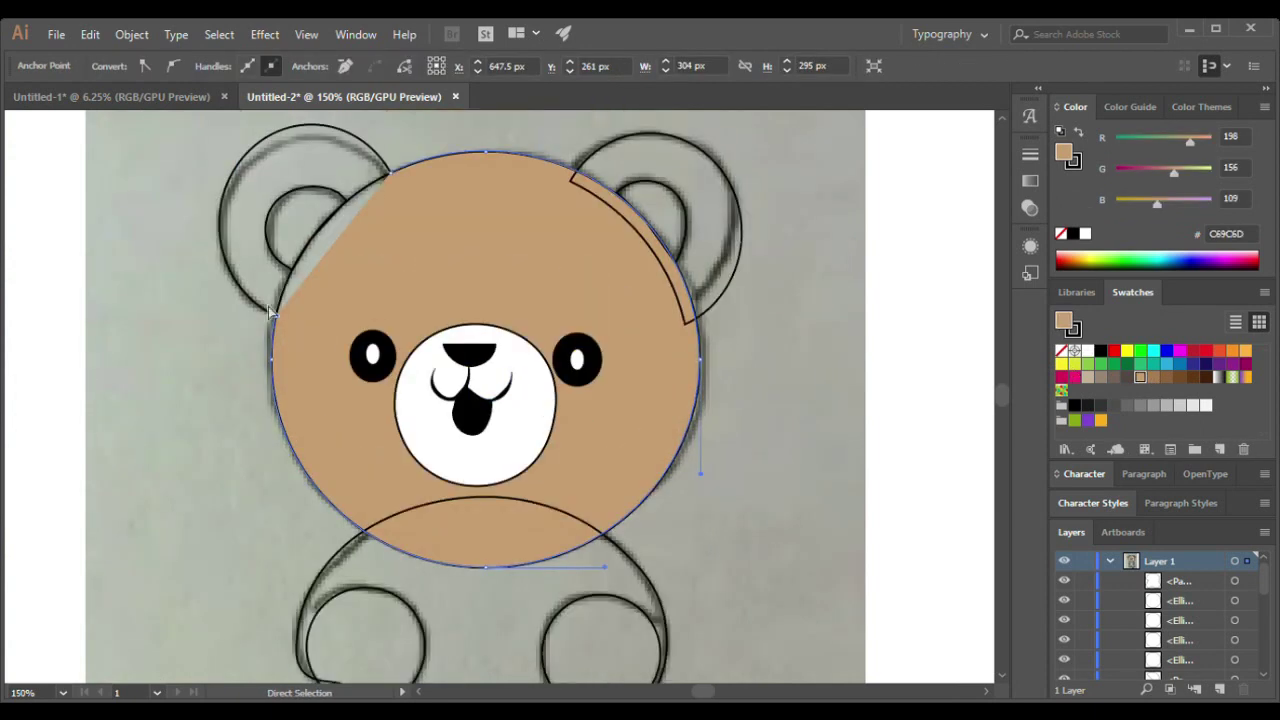
left_click(270, 312)
key("comma")
scroll(208, 366, "up", 3)
Step: Draw a Pen-tool patch filling the gap between the left ear and head
key("shift+grave")
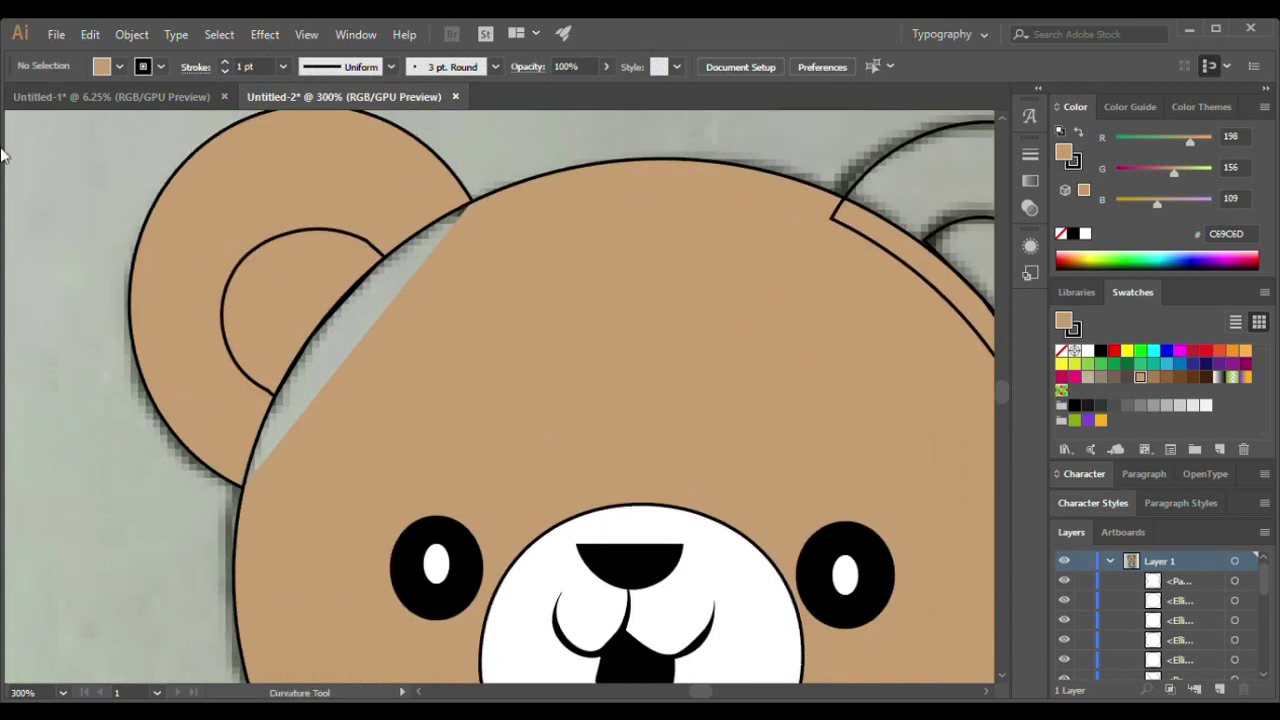
key("p")
left_click(471, 207)
left_click(318, 321)
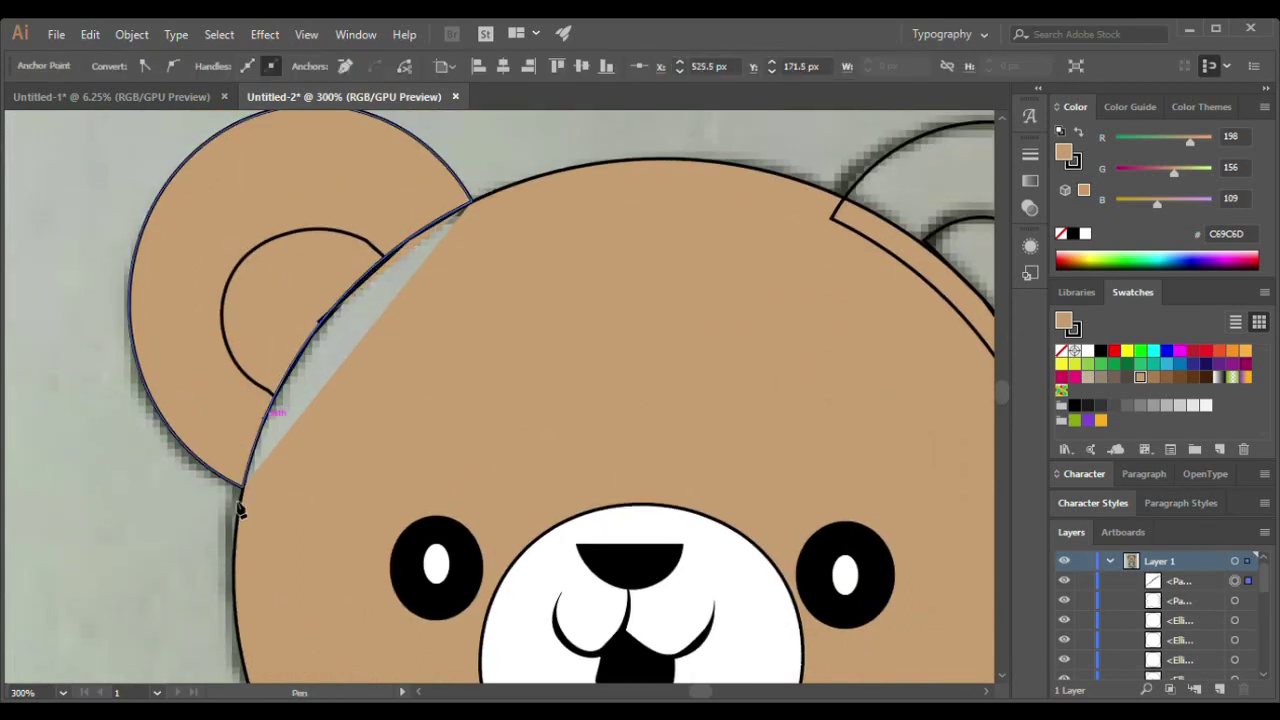
left_click(242, 488)
left_click(471, 207)
key("ctrl+minus")
key("ctrl+minus")
key("a")
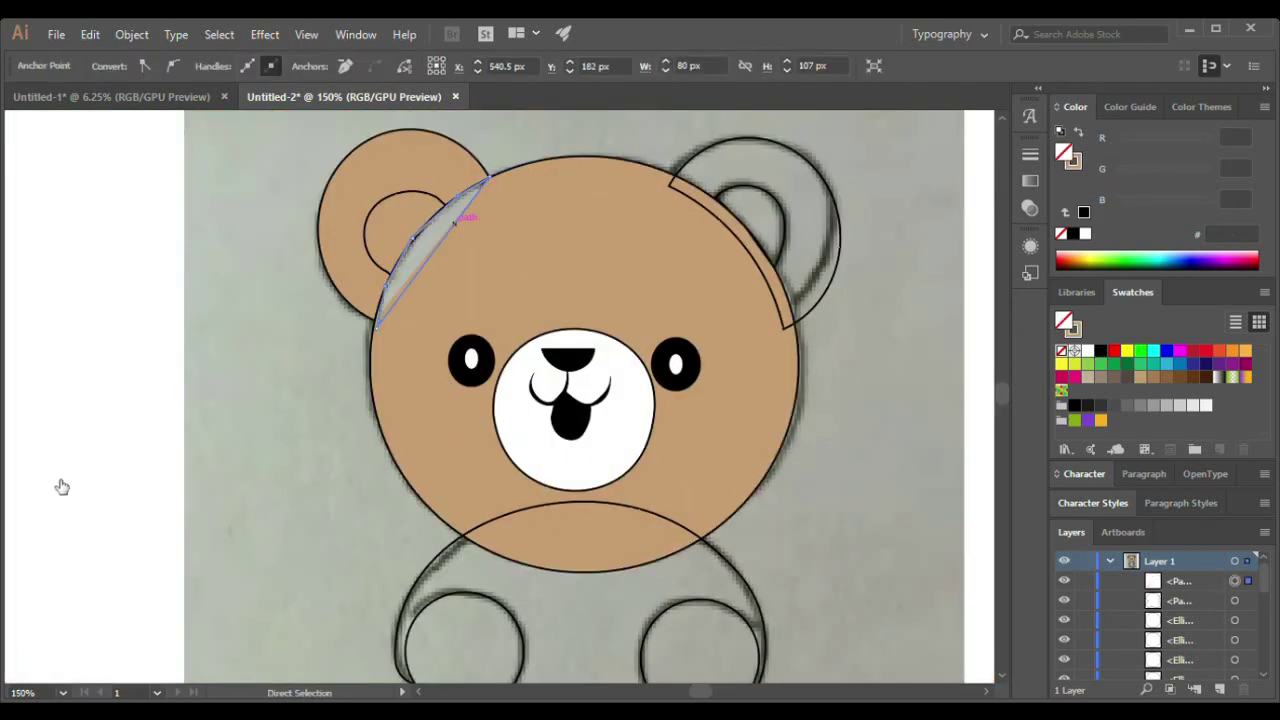
left_click(62, 487)
Step: Zoom out to the whole bear and select the right ear outline
key("ctrl+minus")
scroll(500, 400, "right", 2)
key("v")
left_click(393, 388)
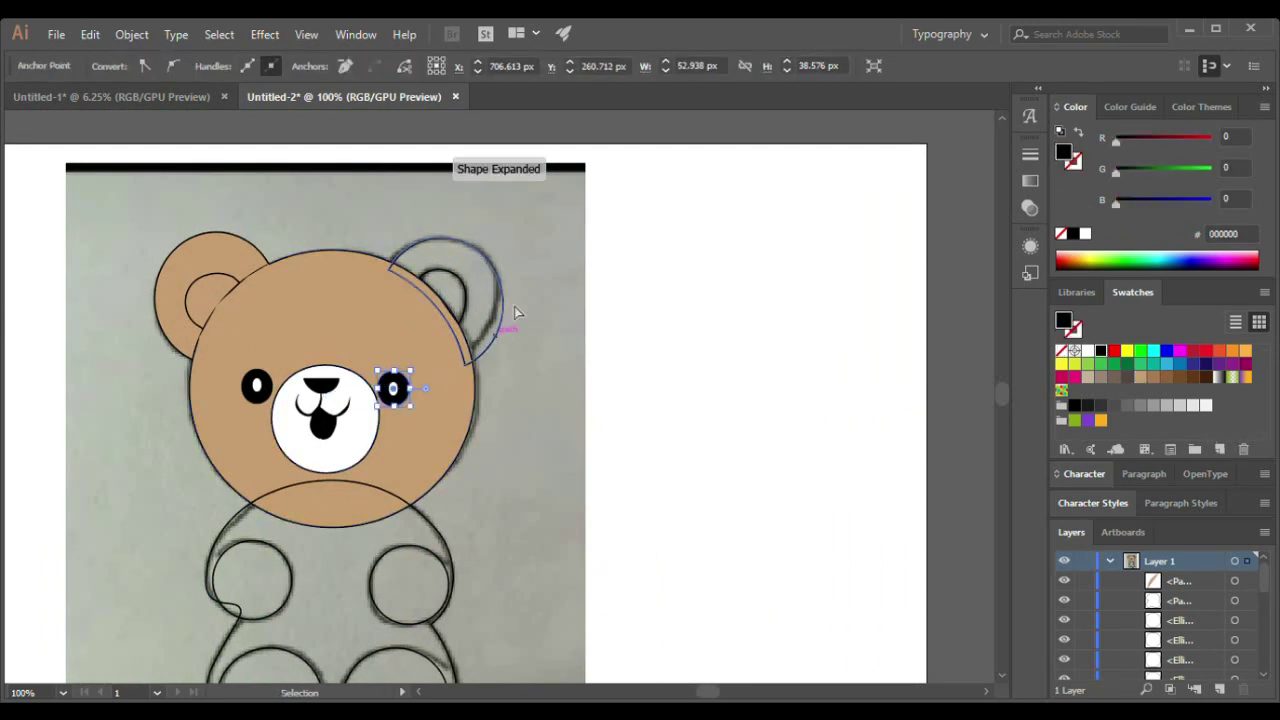
Step: Fill the right ear tan, both inner ears dark brown (A67C52), and the left front paw white
left_click(510, 306)
left_click(487, 330)
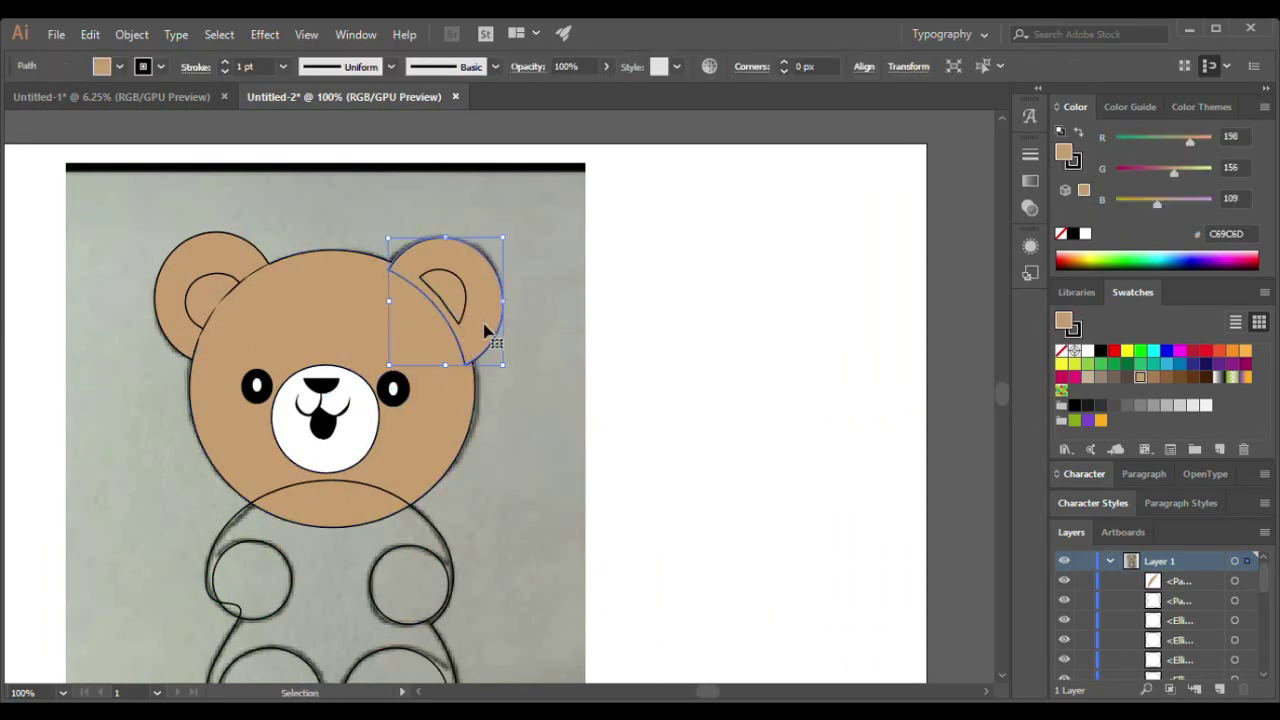
key("a")
left_click(462, 300)
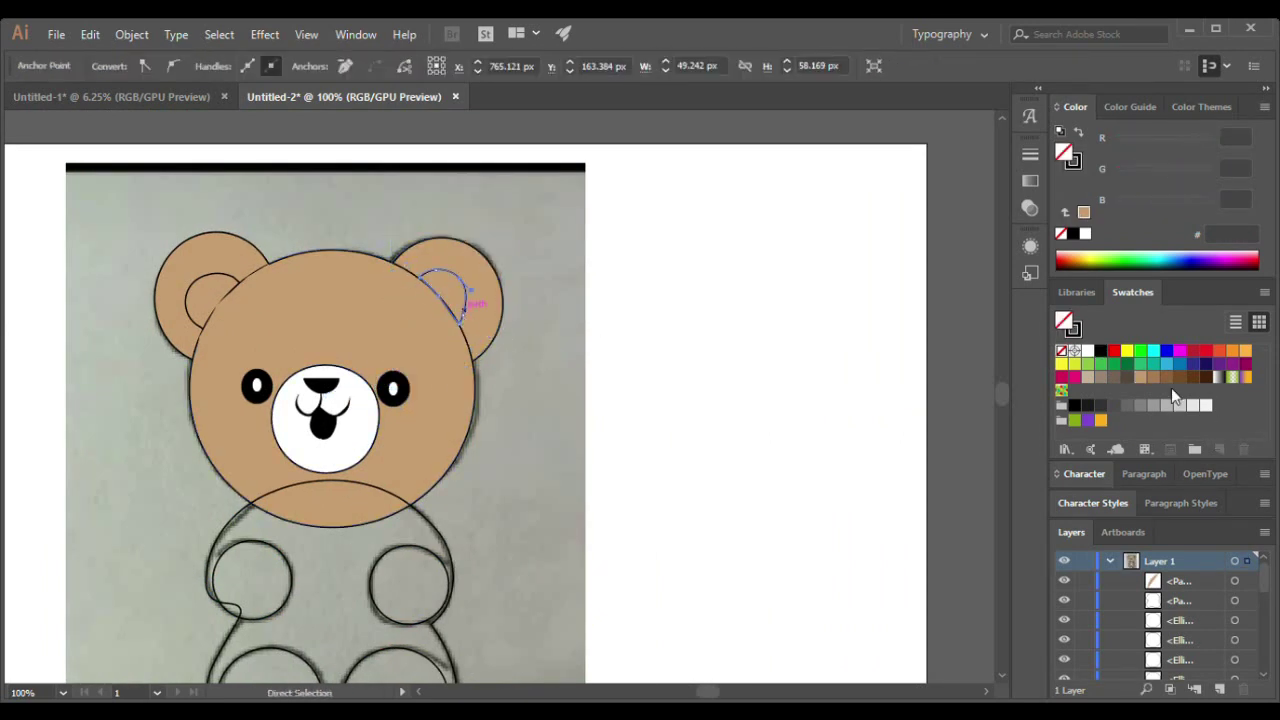
left_click(1180, 377)
left_click(815, 457)
left_click(188, 305)
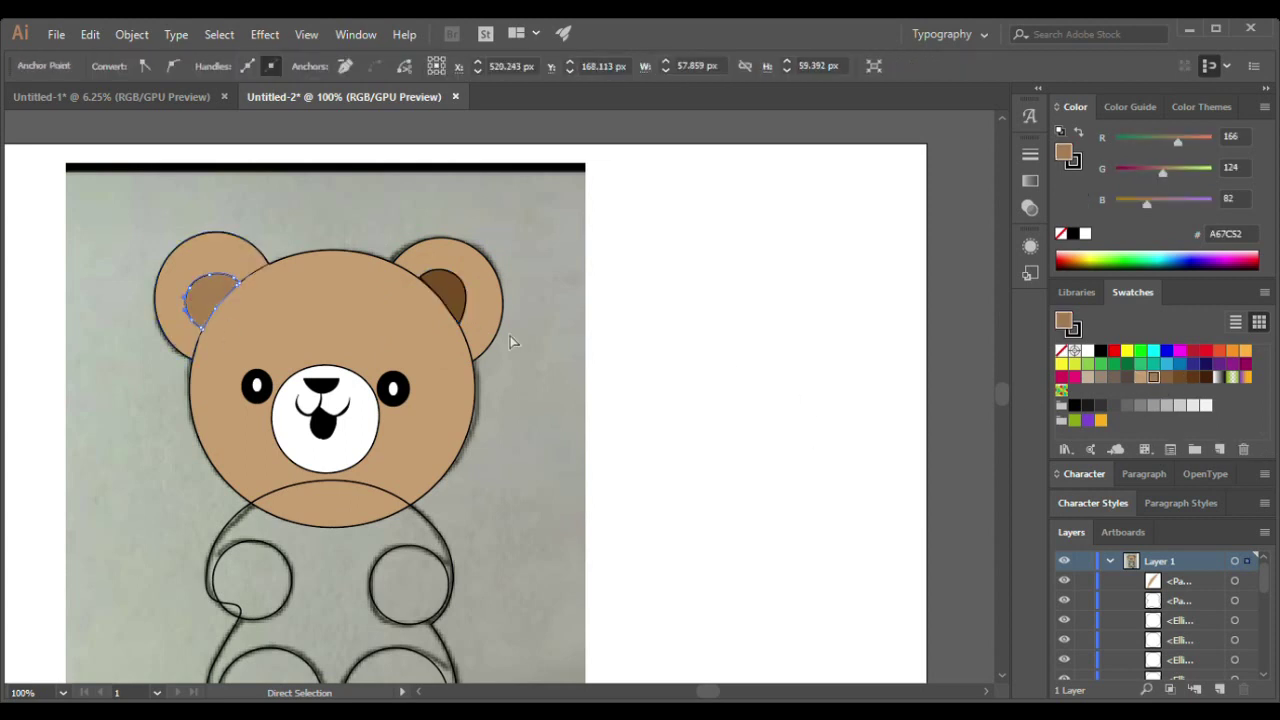
key("i")
left_click(445, 292)
scroll(623, 429, "down", 3)
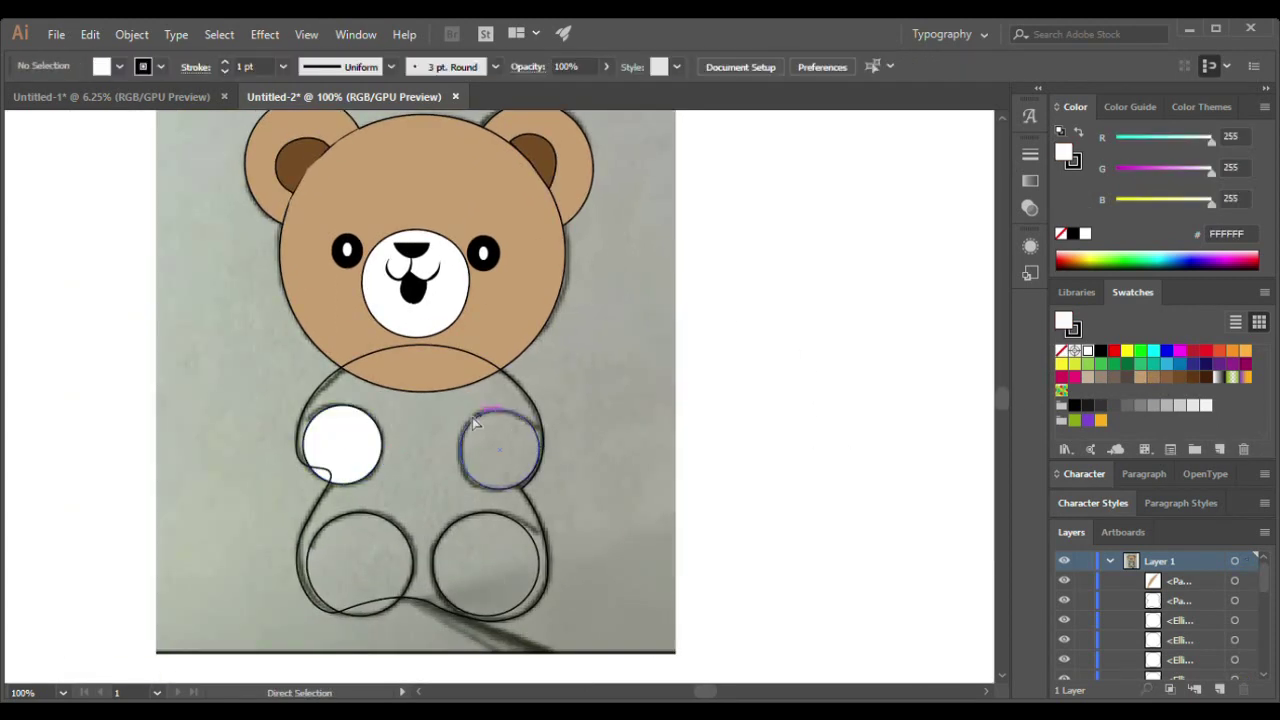
Step: Fill the right arm paw and both foot circles with white
left_click(463, 458)
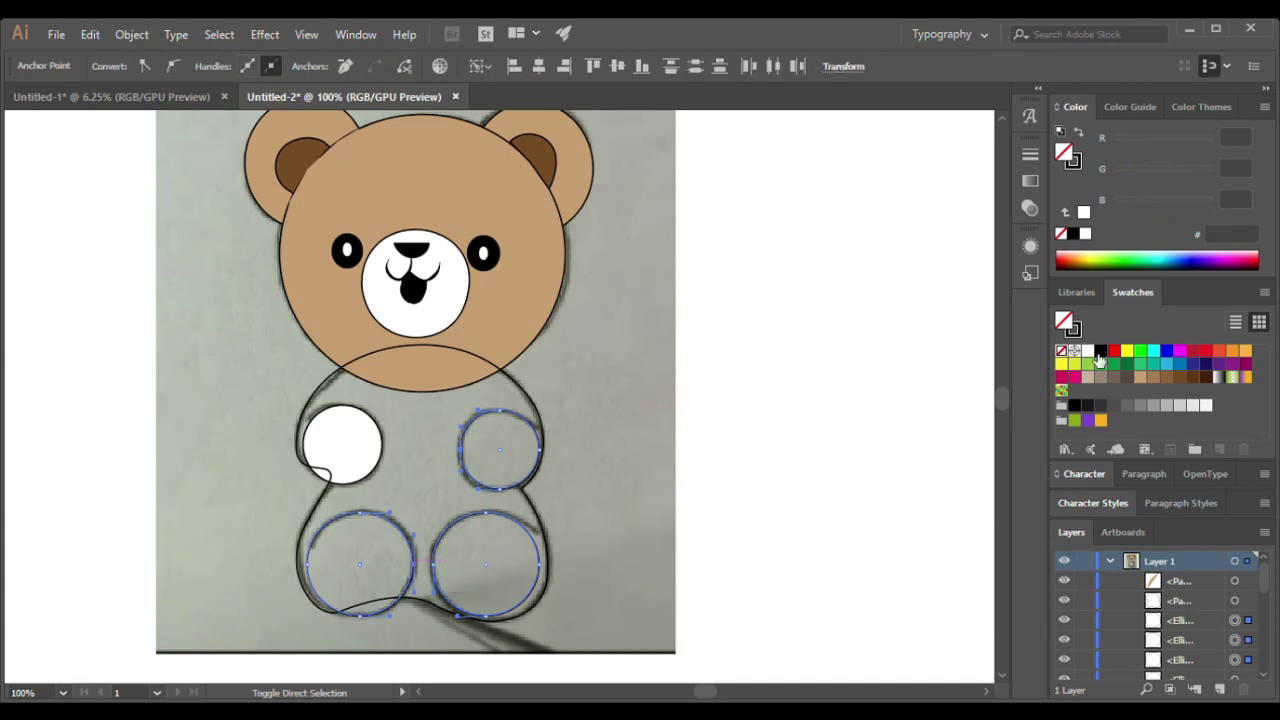
left_click(474, 530)
left_click(463, 530)
left_click(360, 560, "shift")
left_click(500, 450, "shift")
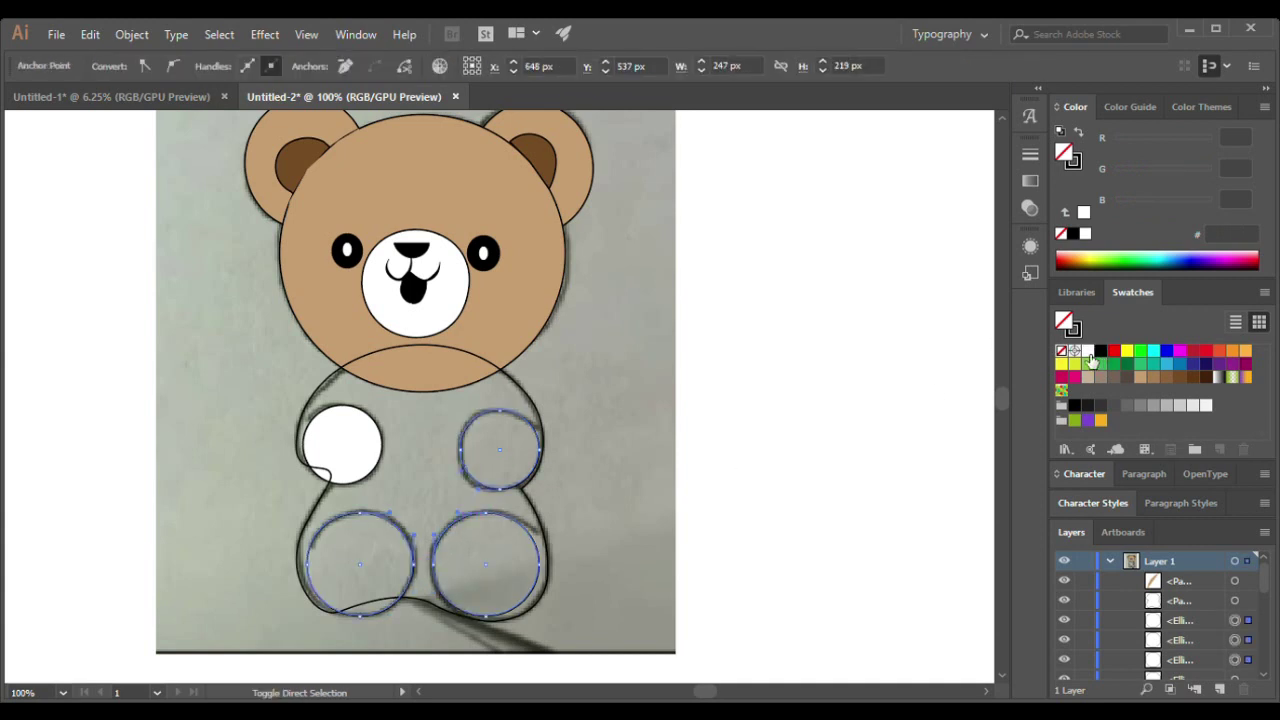
key("i")
left_click(342, 440)
Step: Fill the bear's body tan (C69C6D) and bring the white paw circles in front of it
key("ctrl+a")
left_click(470, 370)
key("ctrl+bracketleft")
key("ctrl+bracketleft")
key("ctrl+bracketleft")
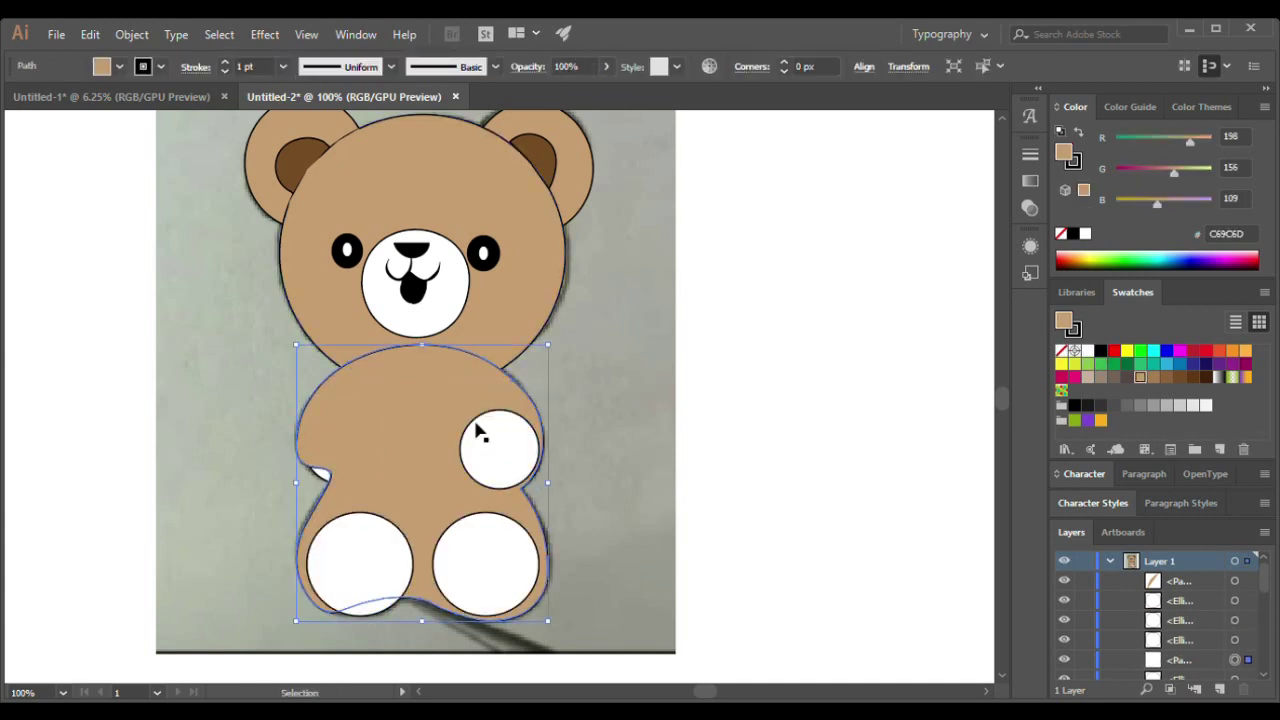
key("ctrl+bracketleft")
left_click(723, 366)
key("ctrl+minus")
scroll(714, 366, "up", 1)
left_click(466, 330)
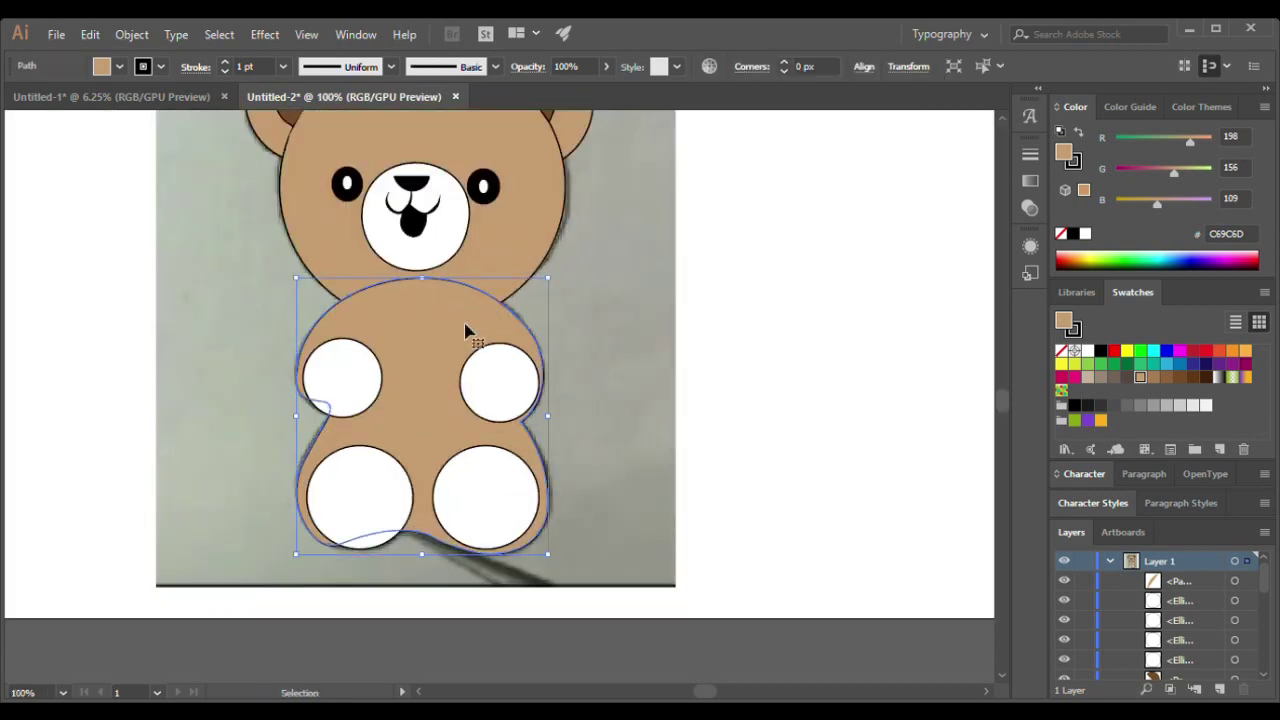
left_click(674, 414)
key("shift+grave")
scroll(263, 436, "up", 2)
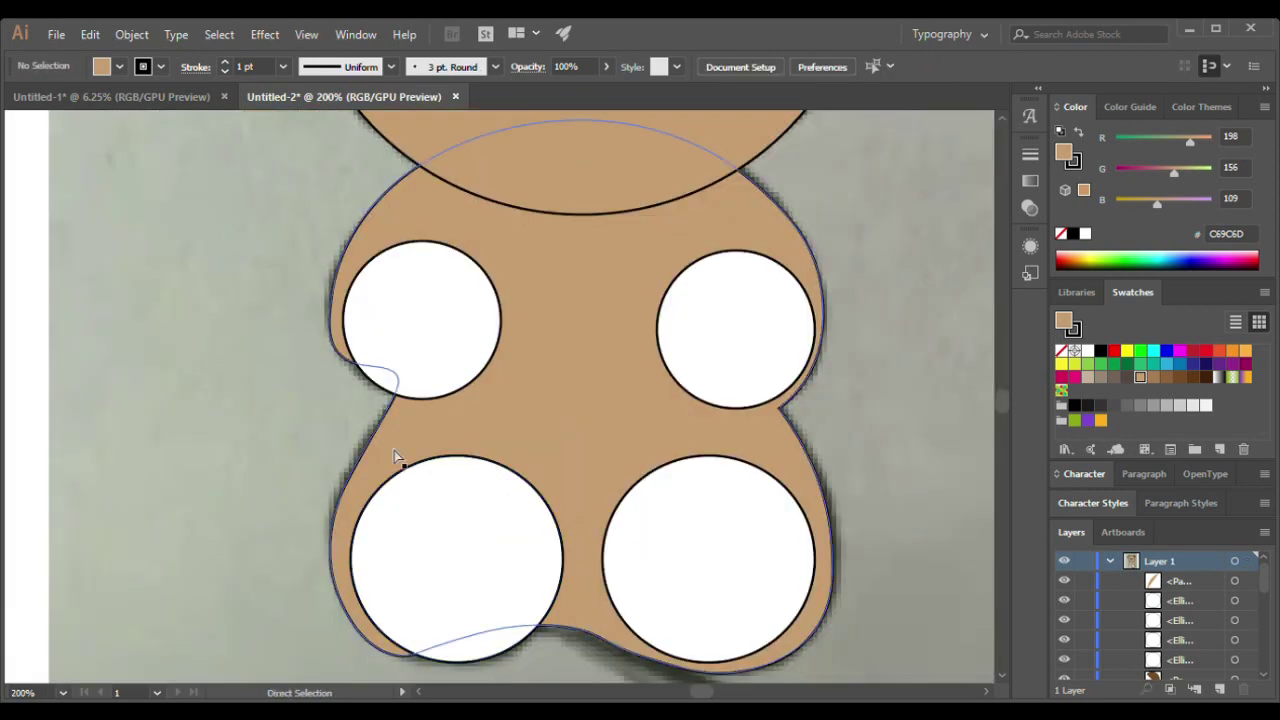
scroll(378, 210, "up", 2)
Step: Start a black arm shape and nudge the right upper paw circle down-right
left_click(347, 316)
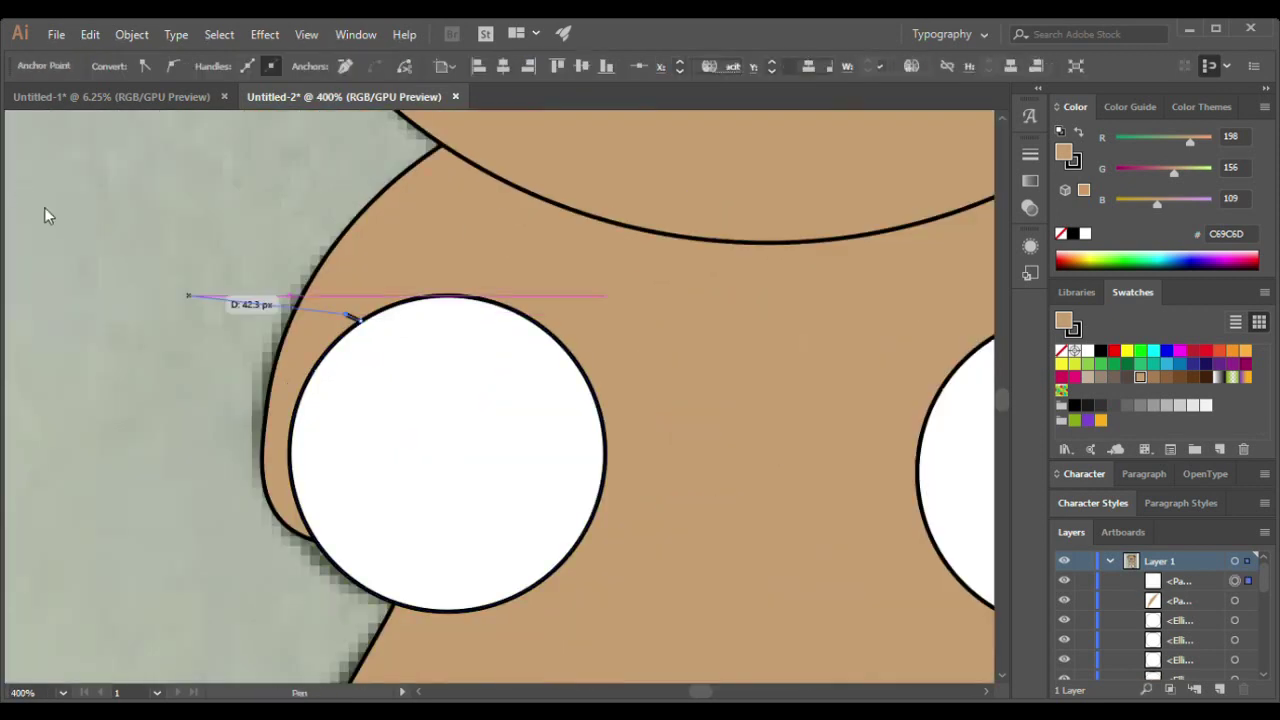
left_click(1103, 353)
key("ctrl+shift+a")
scroll(233, 309, "down", 1)
scroll(392, 277, "down", 1)
scroll(548, 366, "up", 2)
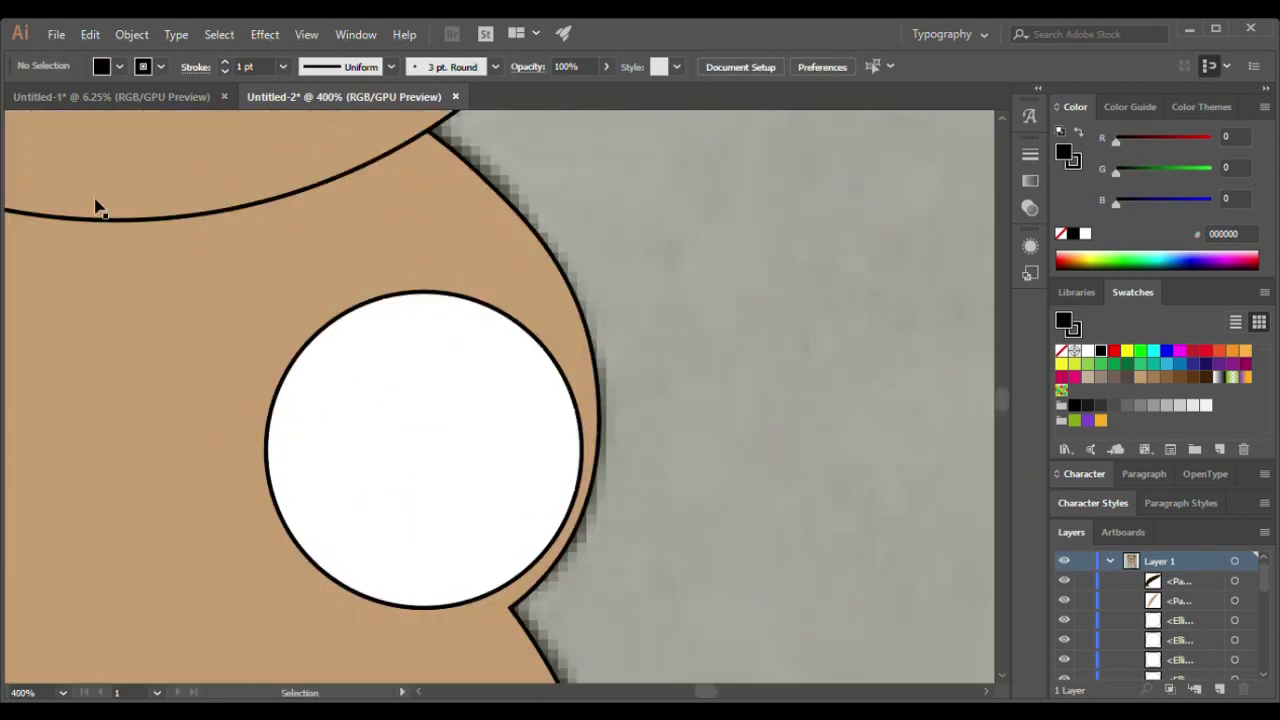
left_click_drag(349, 401, 357, 417)
Step: Draw a closed crescent curve above the right upper paw with the Curvature Tool
key("shift+grave")
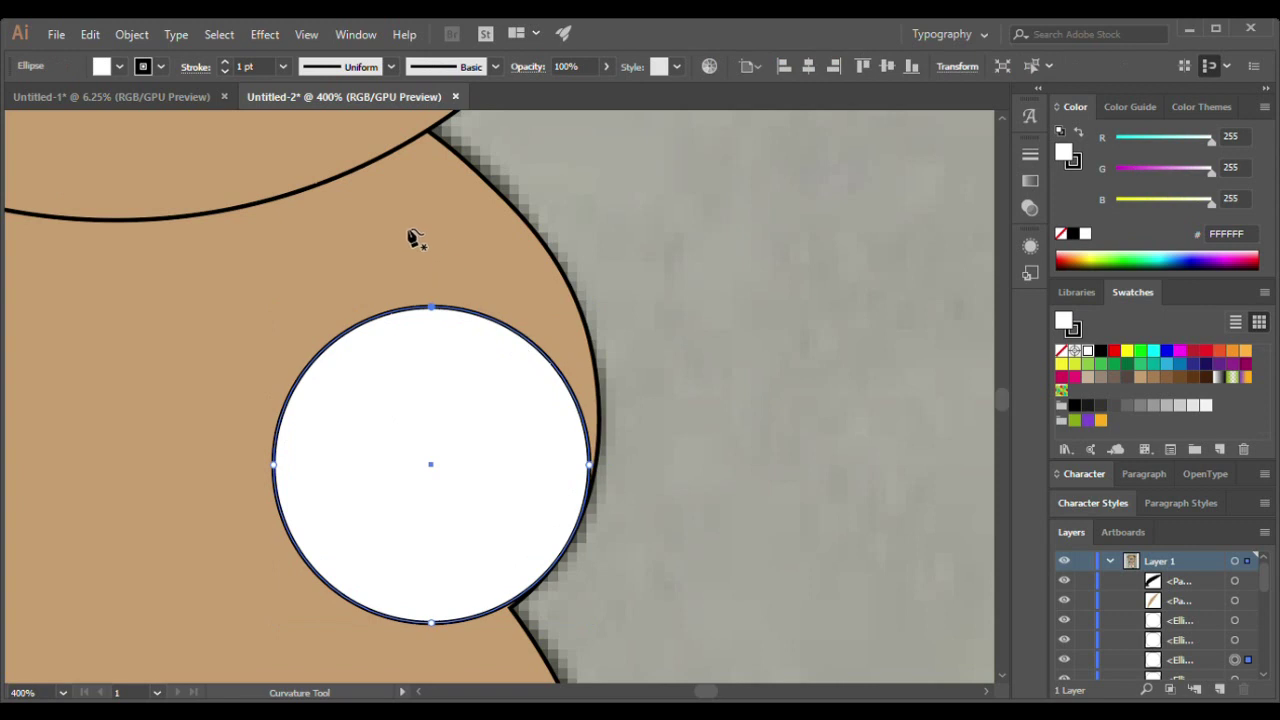
left_click(408, 231)
scroll(417, 260, "down", 2)
scroll(389, 251, "up", 1)
left_click(450, 274)
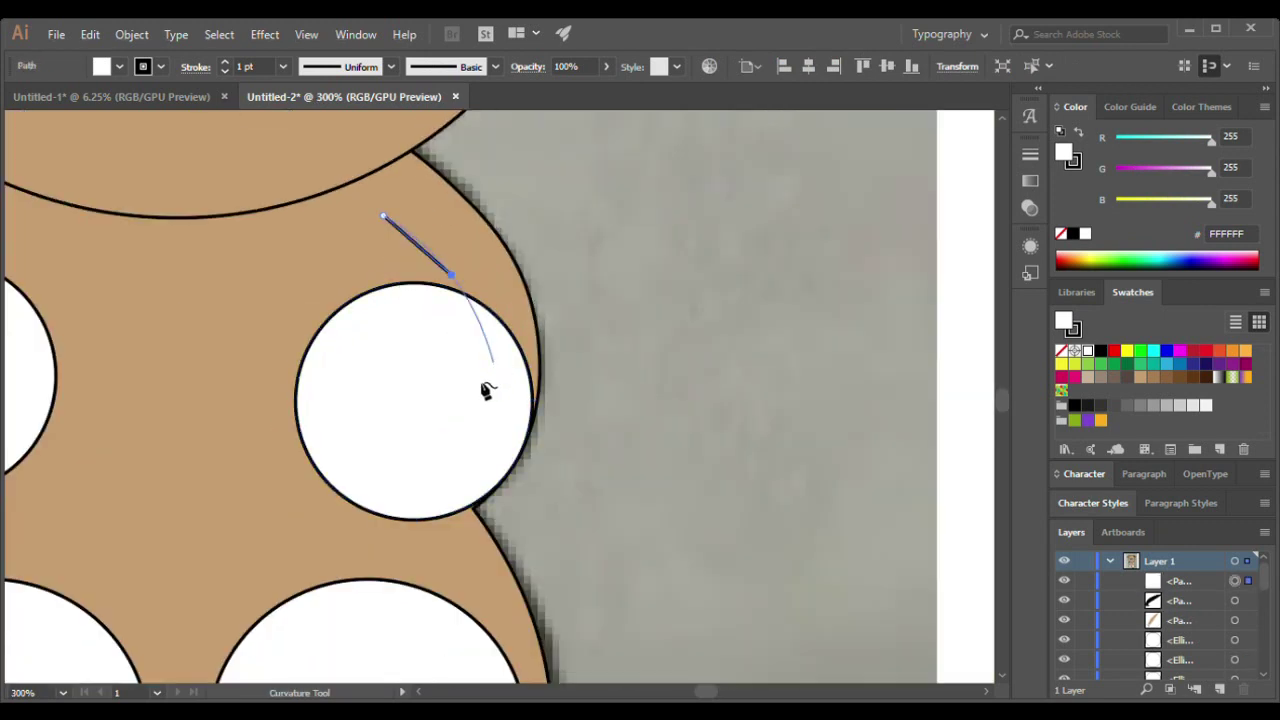
left_click(468, 401)
left_click(489, 336)
left_click(450, 249)
left_click(382, 216)
Step: Give the right arm crescent a black fill and no outline
key("a")
key("shift+x")
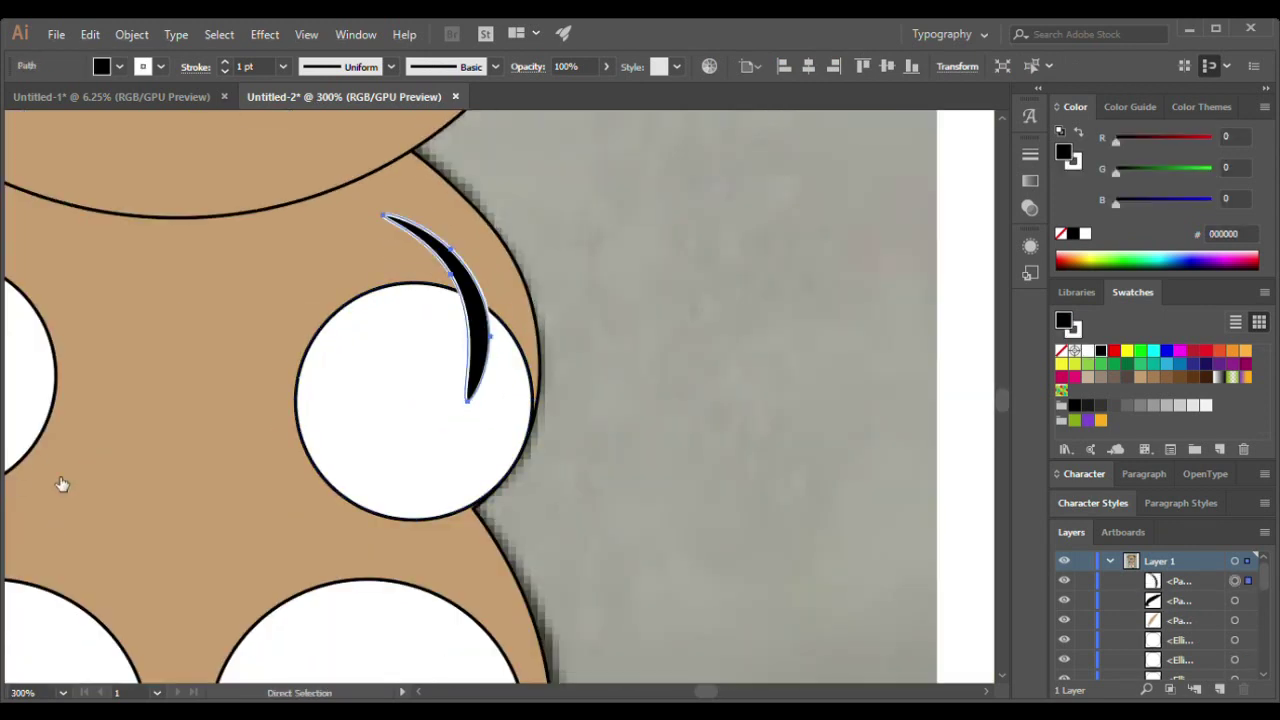
left_click(692, 404)
left_click(480, 380)
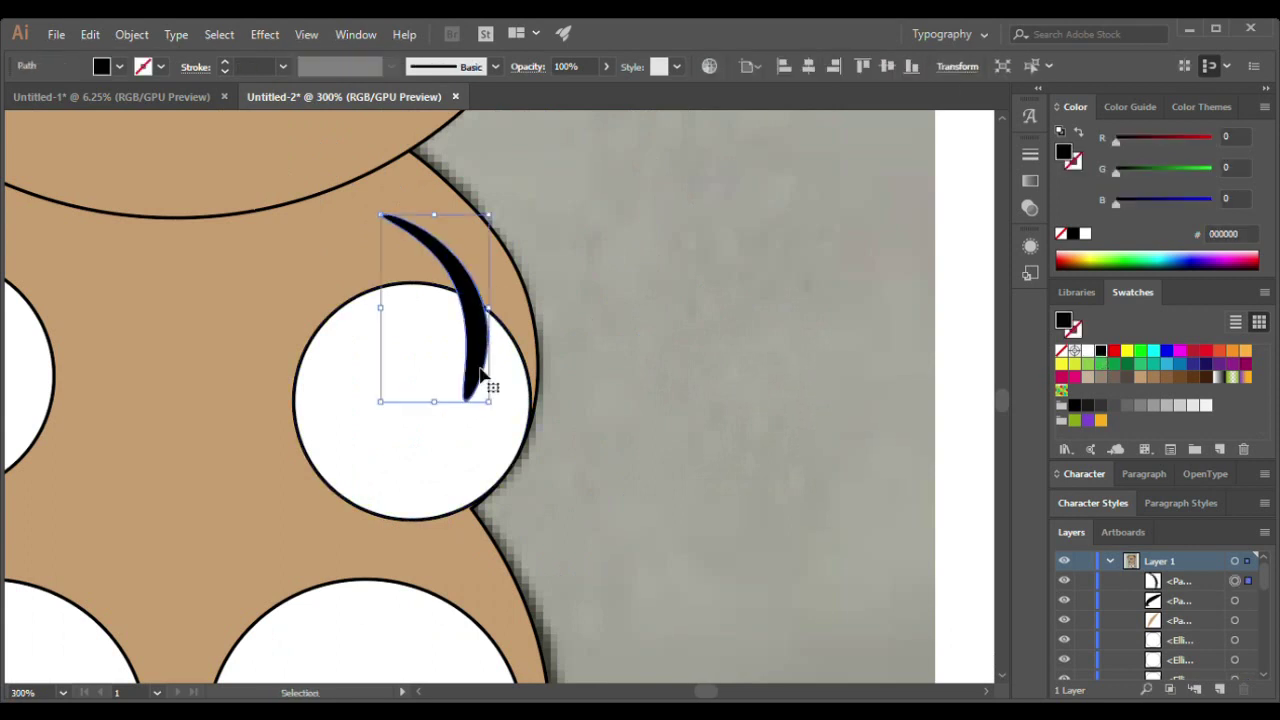
left_click(640, 414)
Step: Delete the rough arm curve beside the left paw and restore default fill and stroke
scroll(640, 414, "down", 1)
left_click(337, 340)
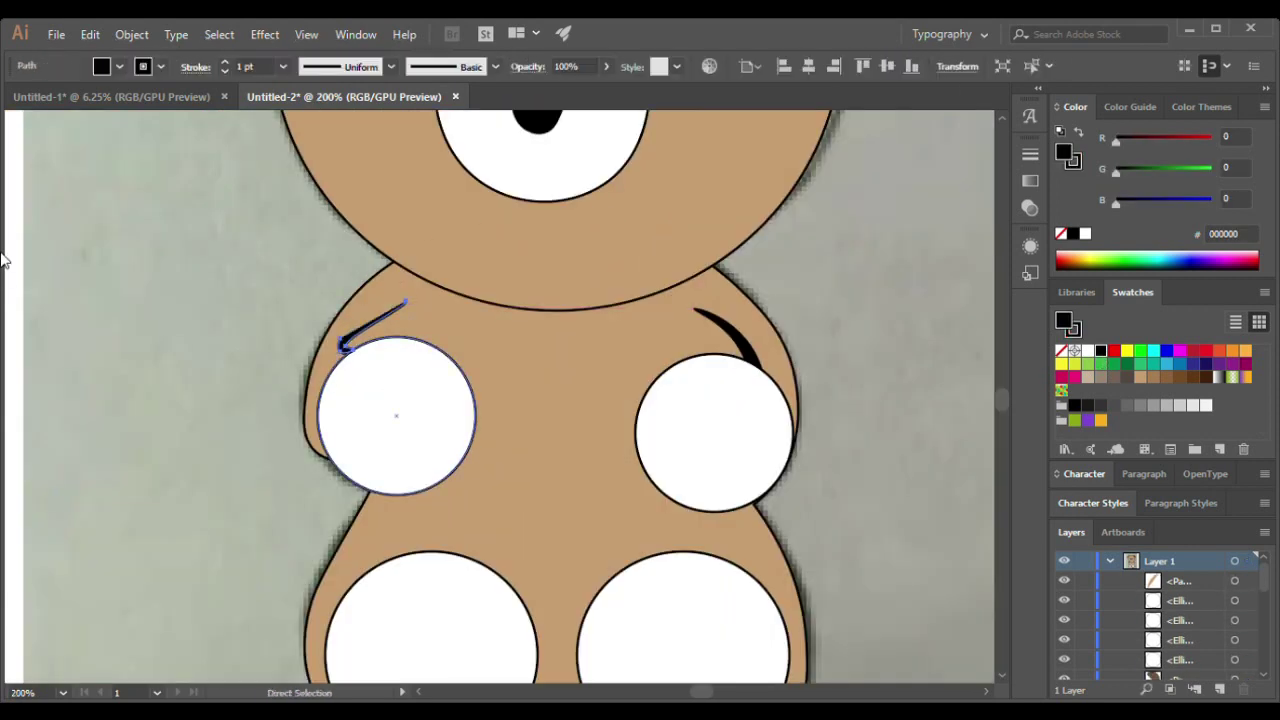
key("Delete")
key("d")
key("shift+grave")
scroll(323, 320, "up", 2)
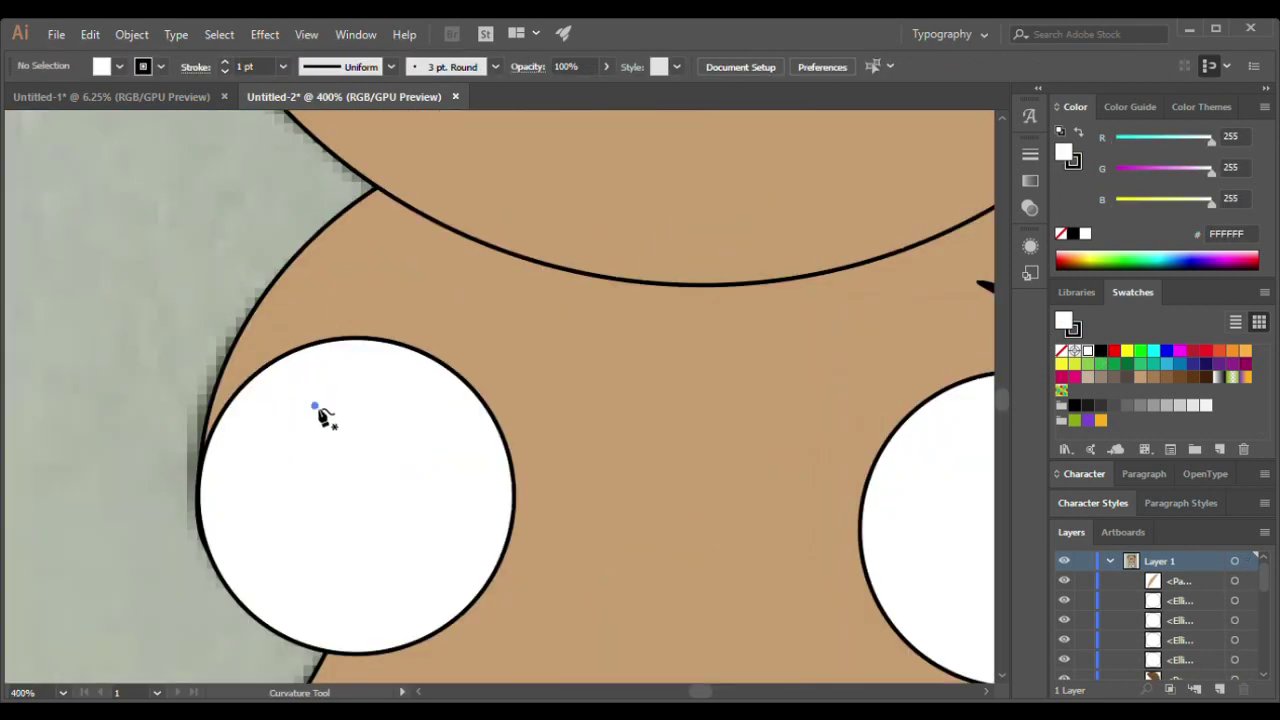
Step: Draw a black, outline-free crescent for the left arm and move it above the left paw
left_click(315, 404)
left_click(473, 260)
left_click(389, 272)
key("shift+x")
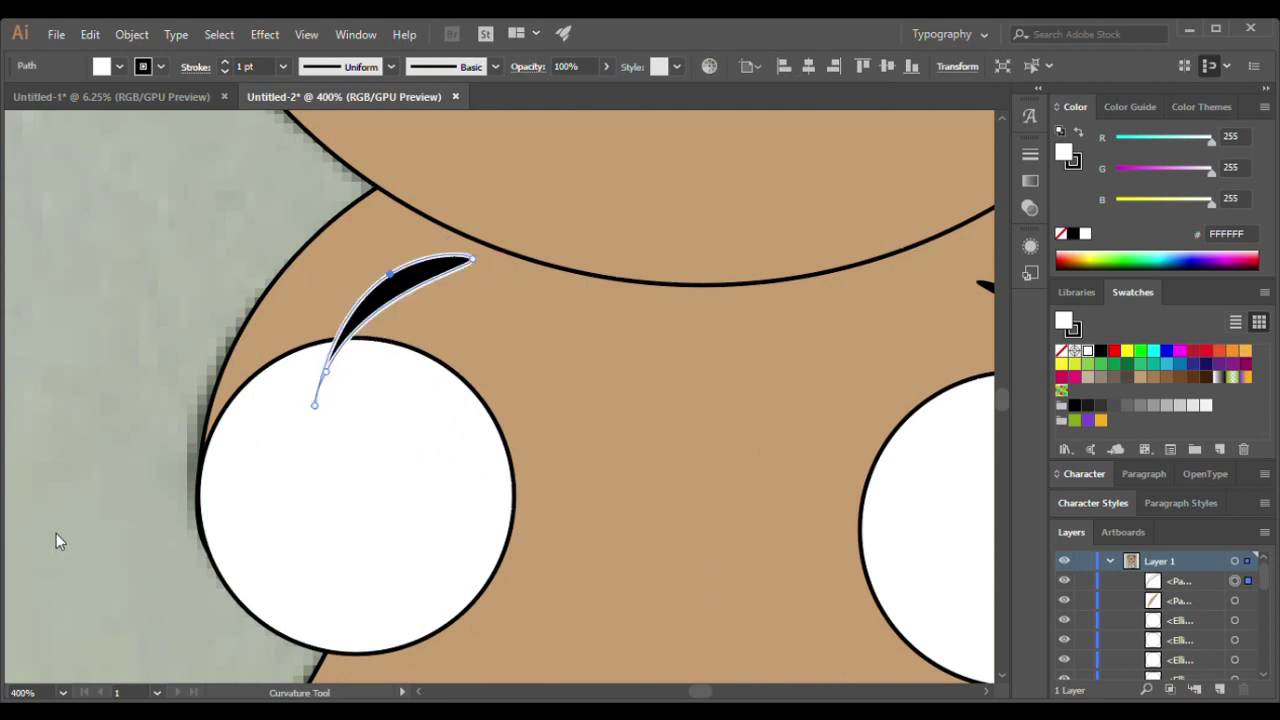
key("slash")
key("a")
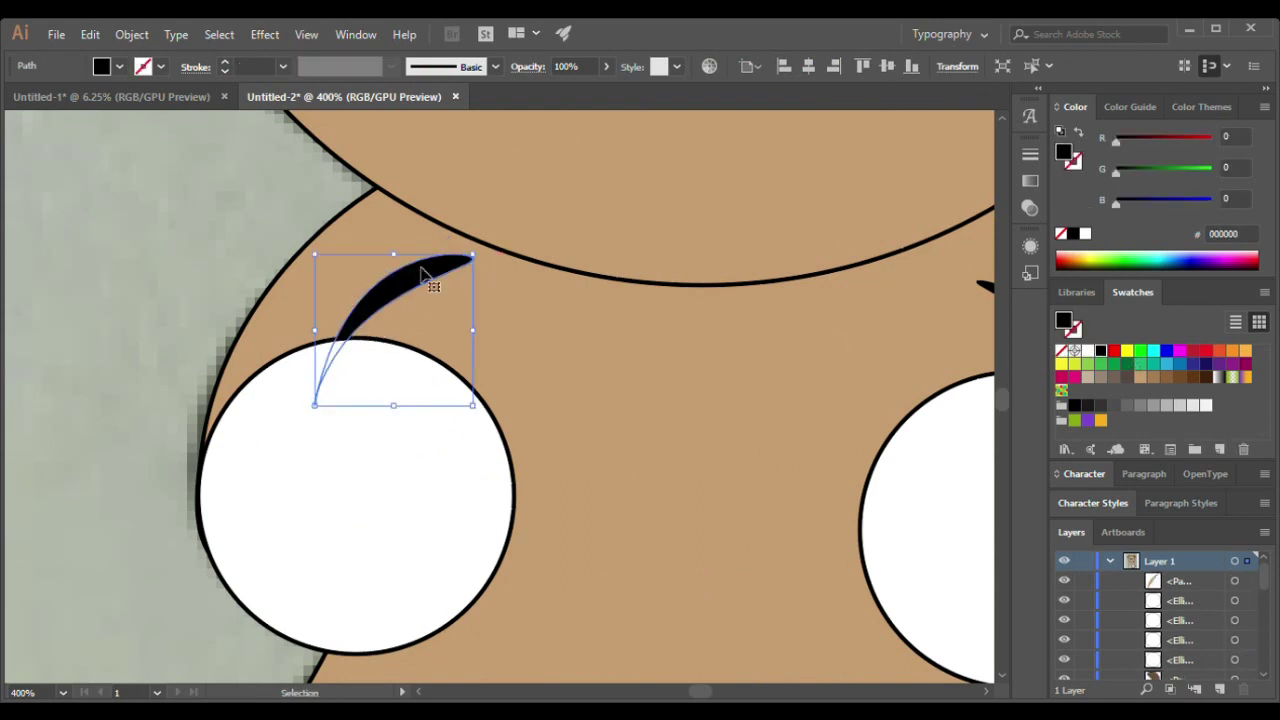
key("ctrl+0")
scroll(229, 350, "up", 3, "alt")
key("v")
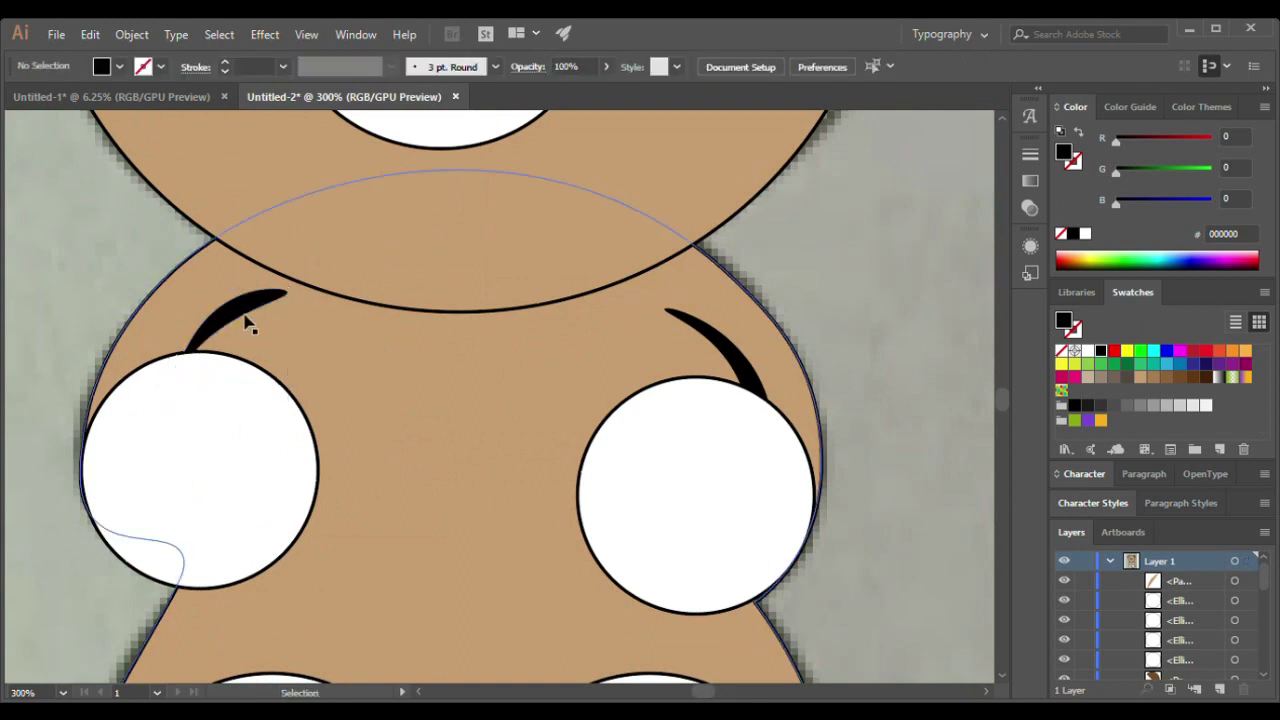
left_click_drag(251, 323, 377, 392)
Step: Nudge the lower left paw circle left and select the right paw circle
key("ctrl+shift+a")
scroll(157, 287, "down", 3, "alt")
left_click(457, 309)
key("ctrl+0")
scroll(594, 406, "up", 3, "alt")
scroll(463, 414, "down", 3, "alt")
left_click(463, 414)
Step: Change the tongue's fill from black to red (F44747) using the Swatches panel
key("ctrl+shift+a")
key("ctrl+1")
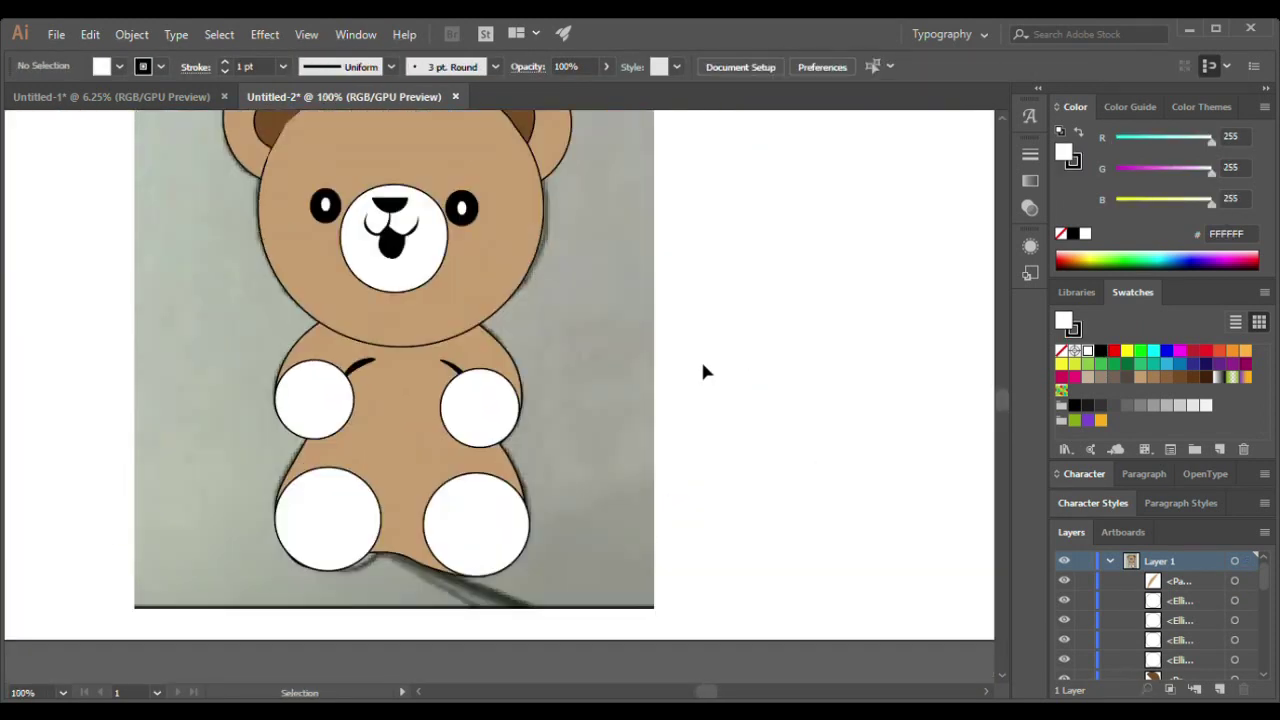
scroll(700, 371, "down", 1, "alt")
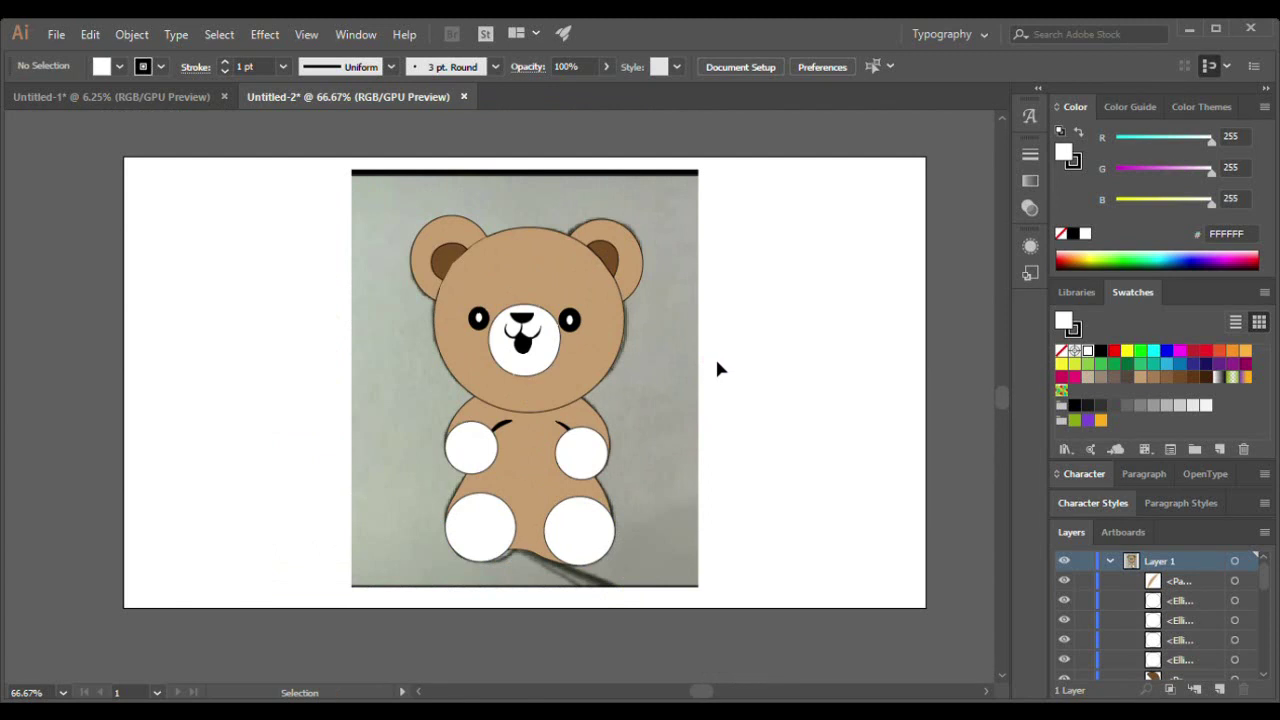
left_click(530, 342)
left_click(1074, 377)
scroll(657, 360, "up", 2, "alt")
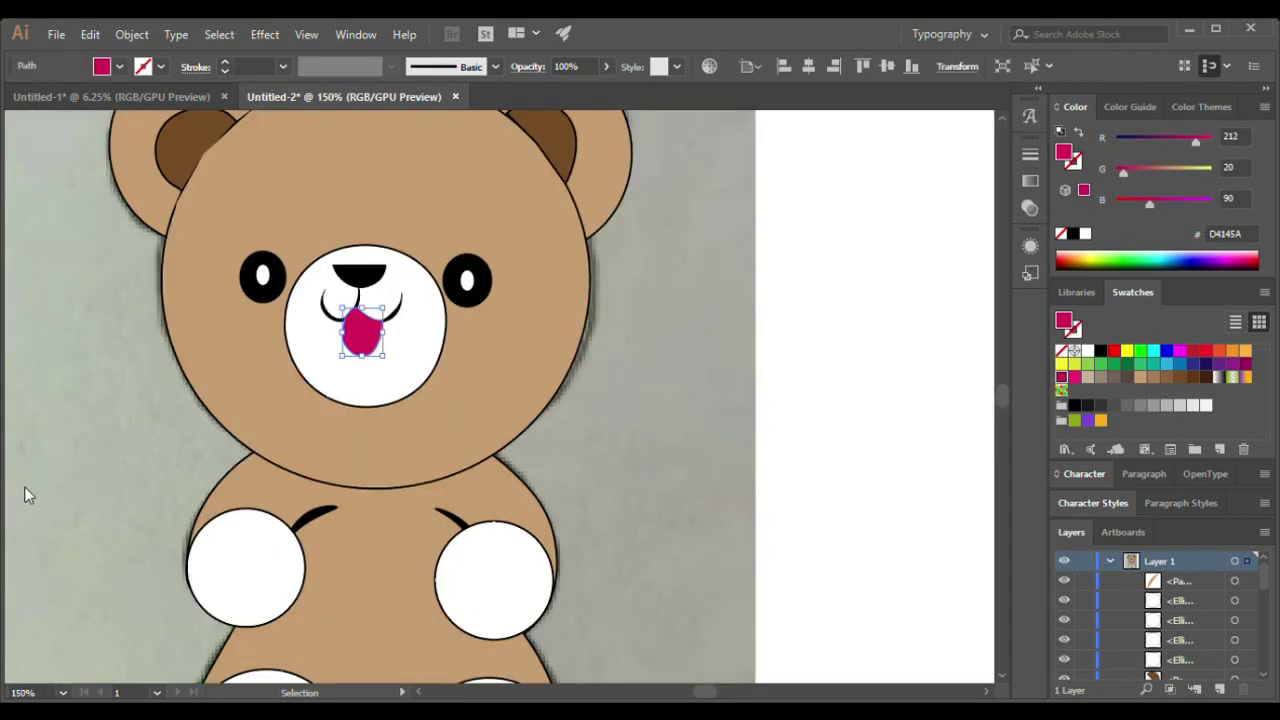
left_click(836, 391)
scroll(600, 390, "up", 1)
left_click(370, 375)
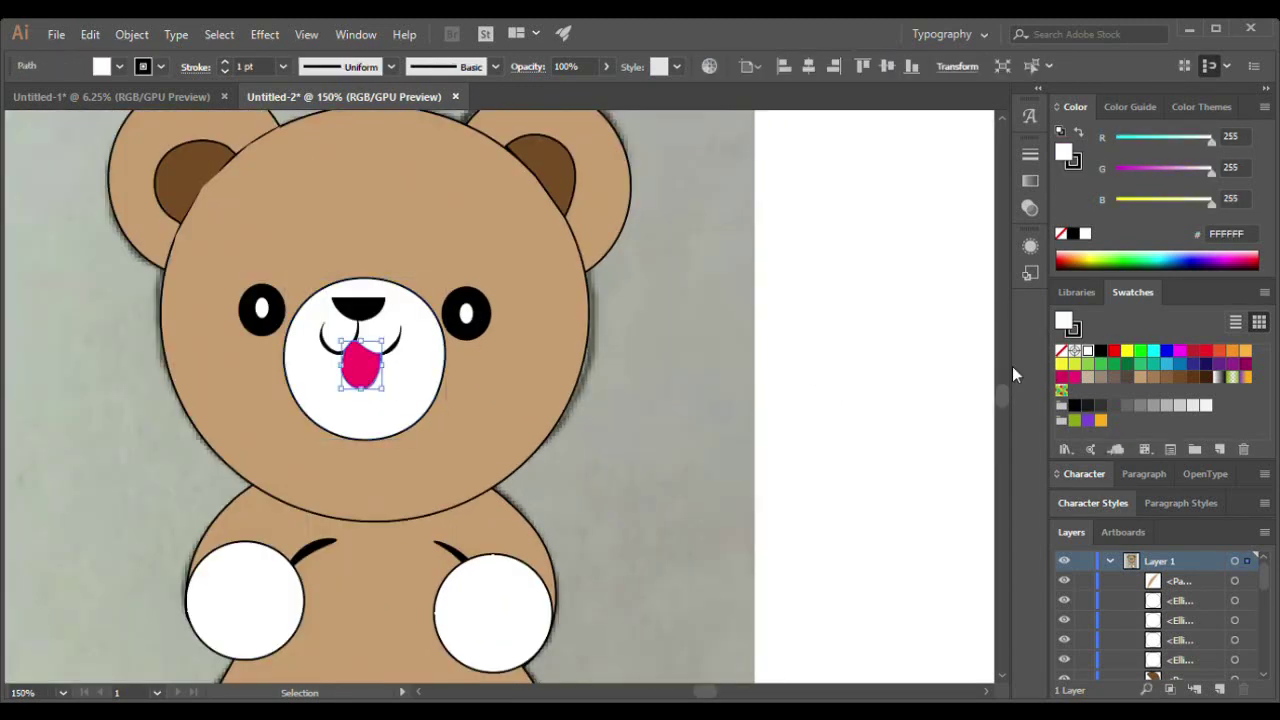
left_click(1113, 350)
left_click(32, 480)
left_click(360, 365)
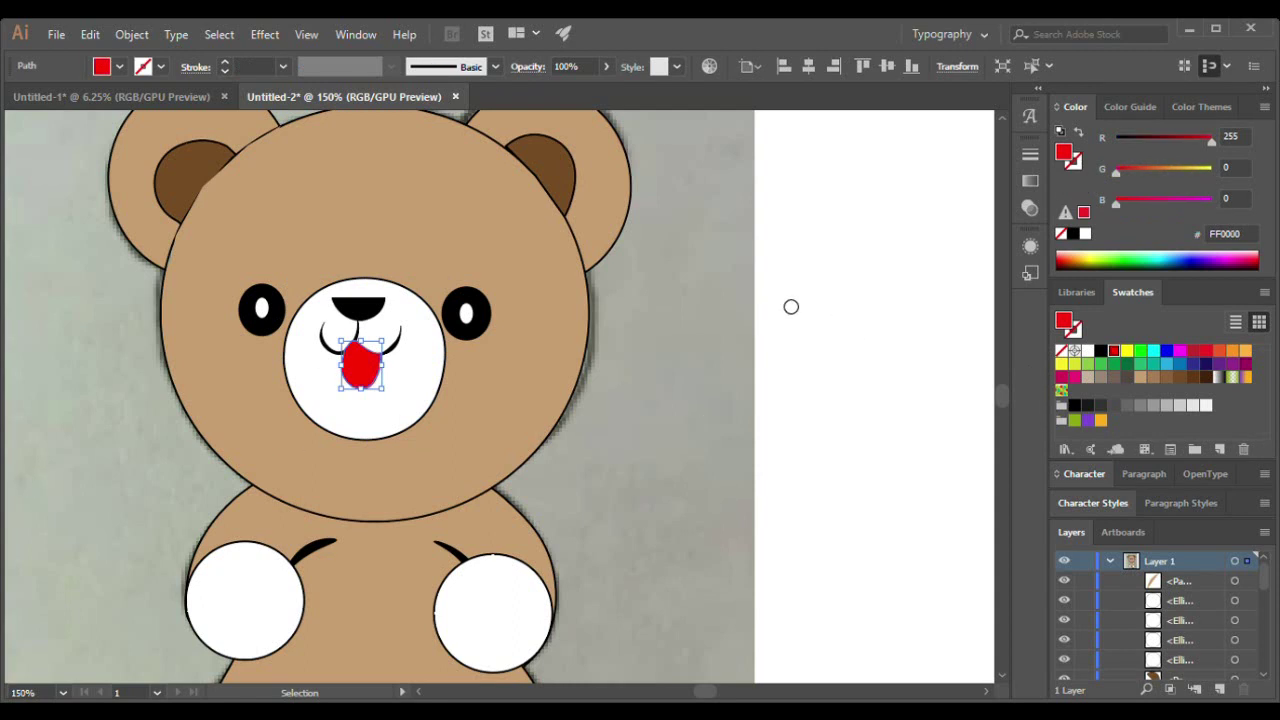
Step: Clear the selection and fit the artboard in the window
key("a")
key("v")
key("ctrl+shift+a")
key("ctrl+0")
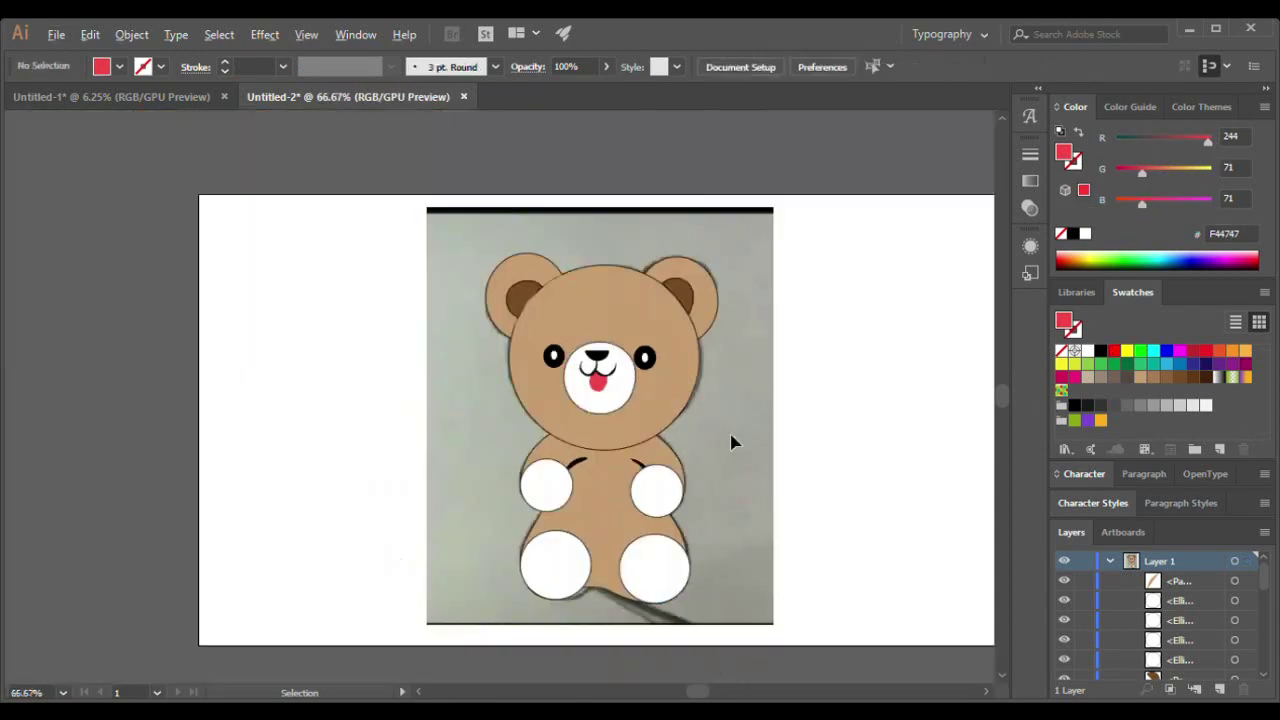
key("ctrl+1")
key("ctrl+0")
scroll(1092, 600, "down", 5)
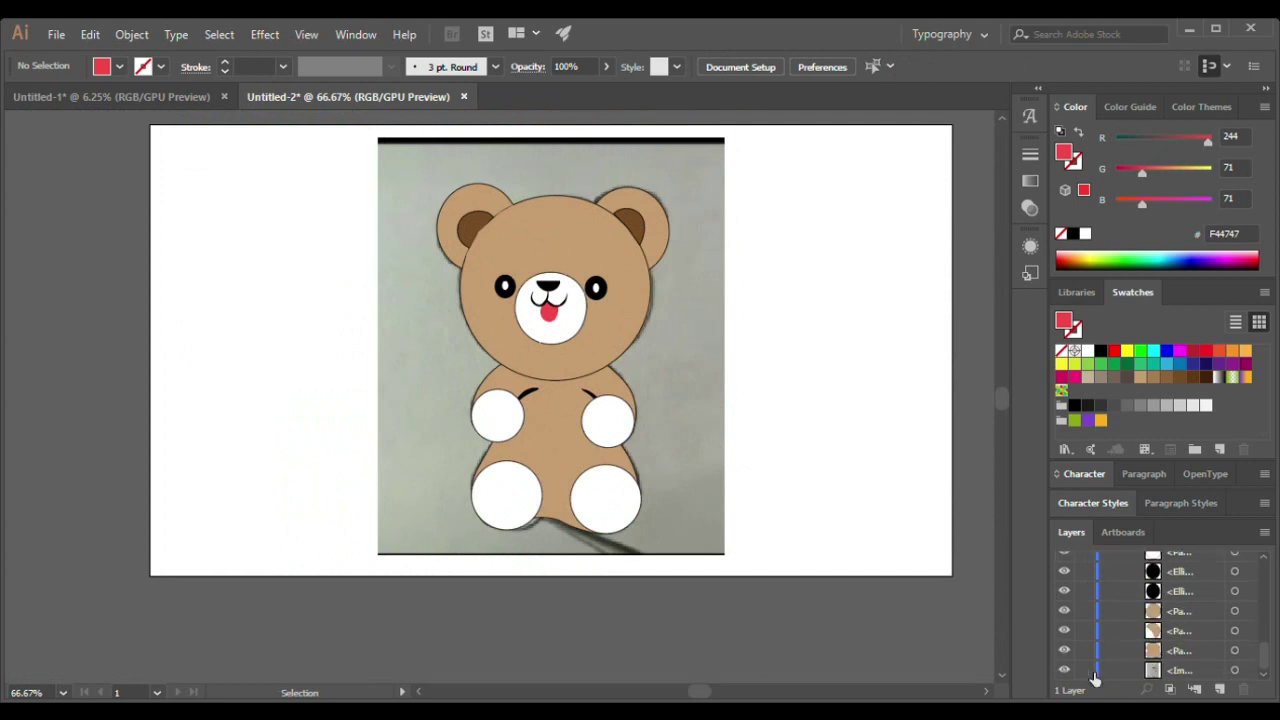
Step: Drag the pencil sketch image aside, delete it, and fit the finished bear in view
left_click_drag(696, 400, 884, 412)
left_click(884, 412)
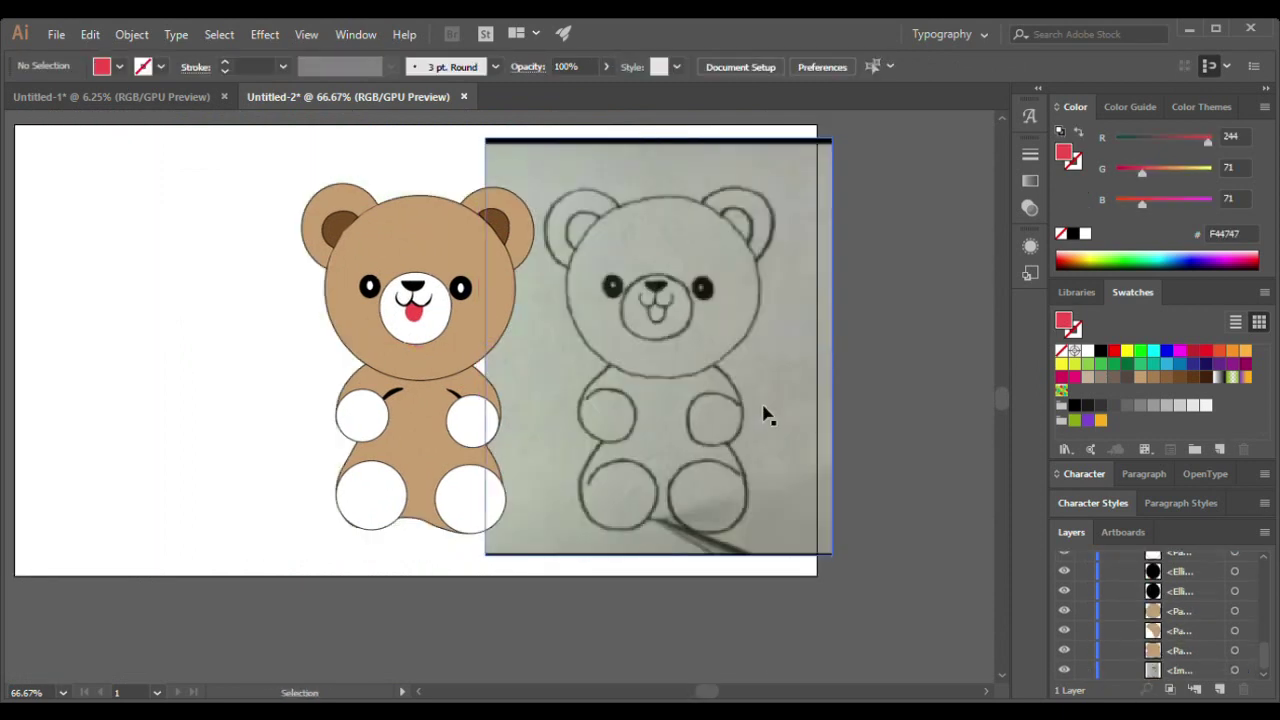
key("ctrl+minus")
left_click(686, 449)
key("Delete")
key("ctrl+0")
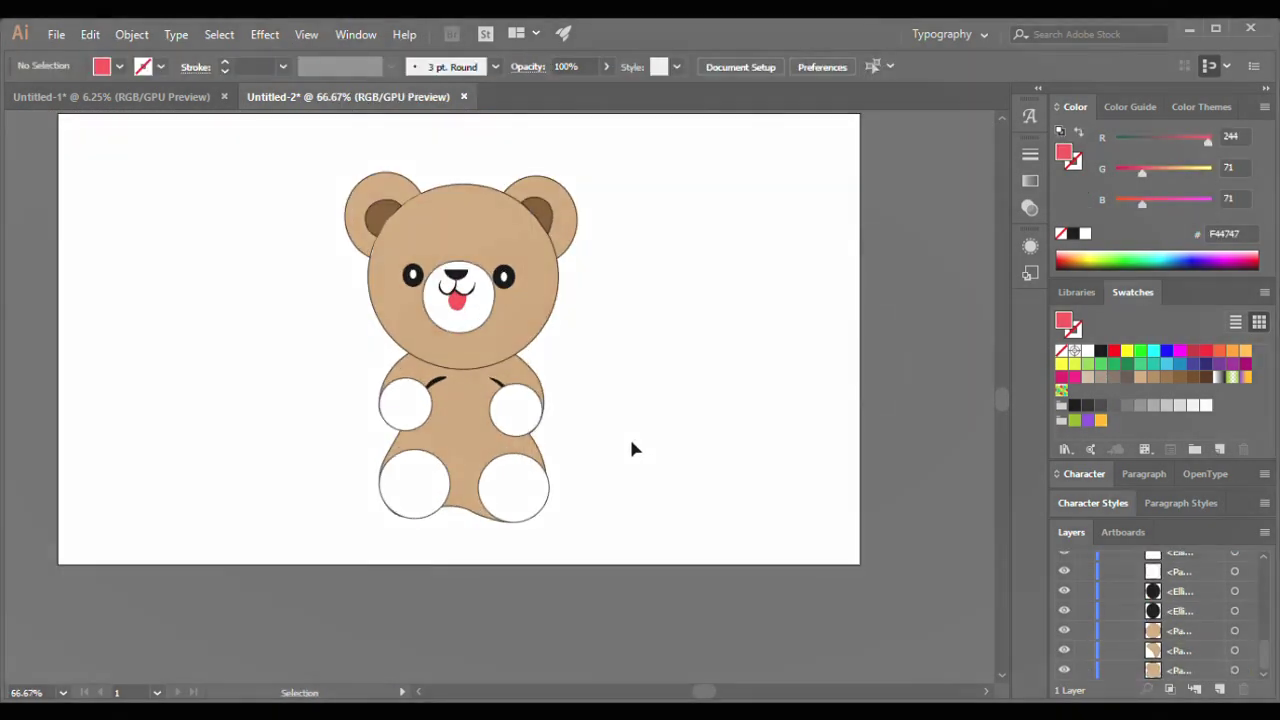